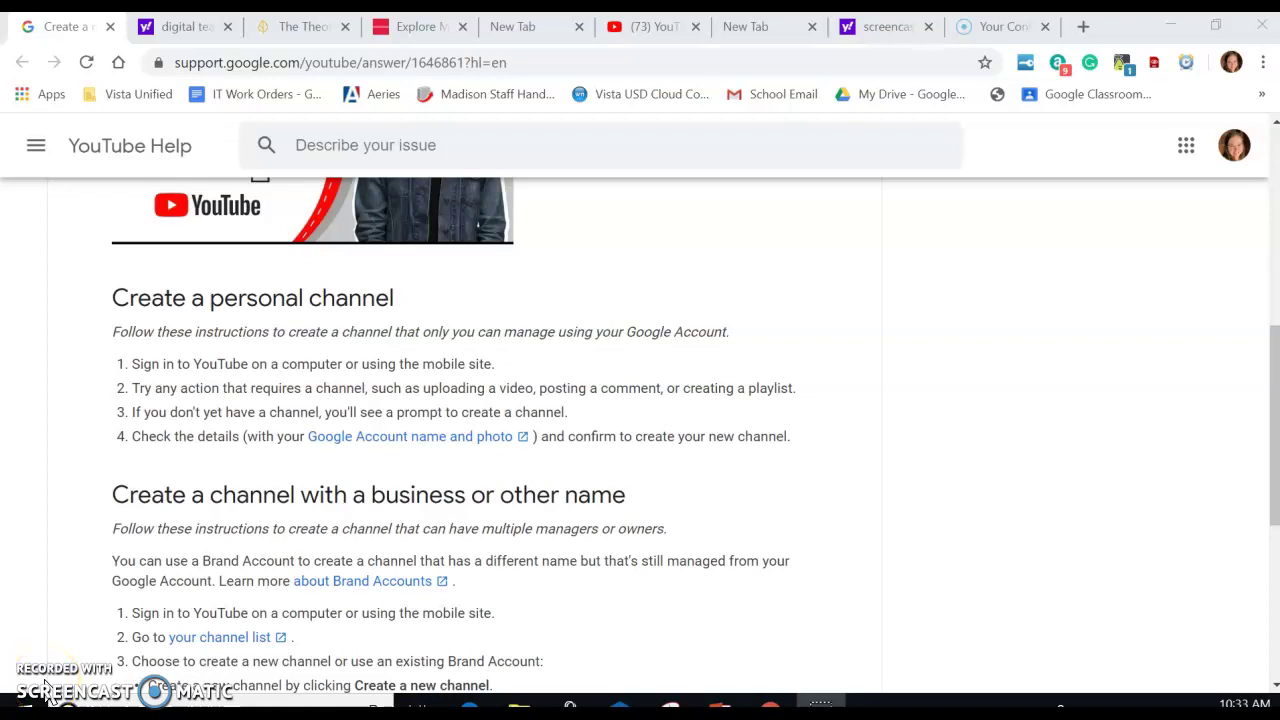
Step: Look over the current page, then switch to the YouTube tab
scroll(914, 237, "up", 1)
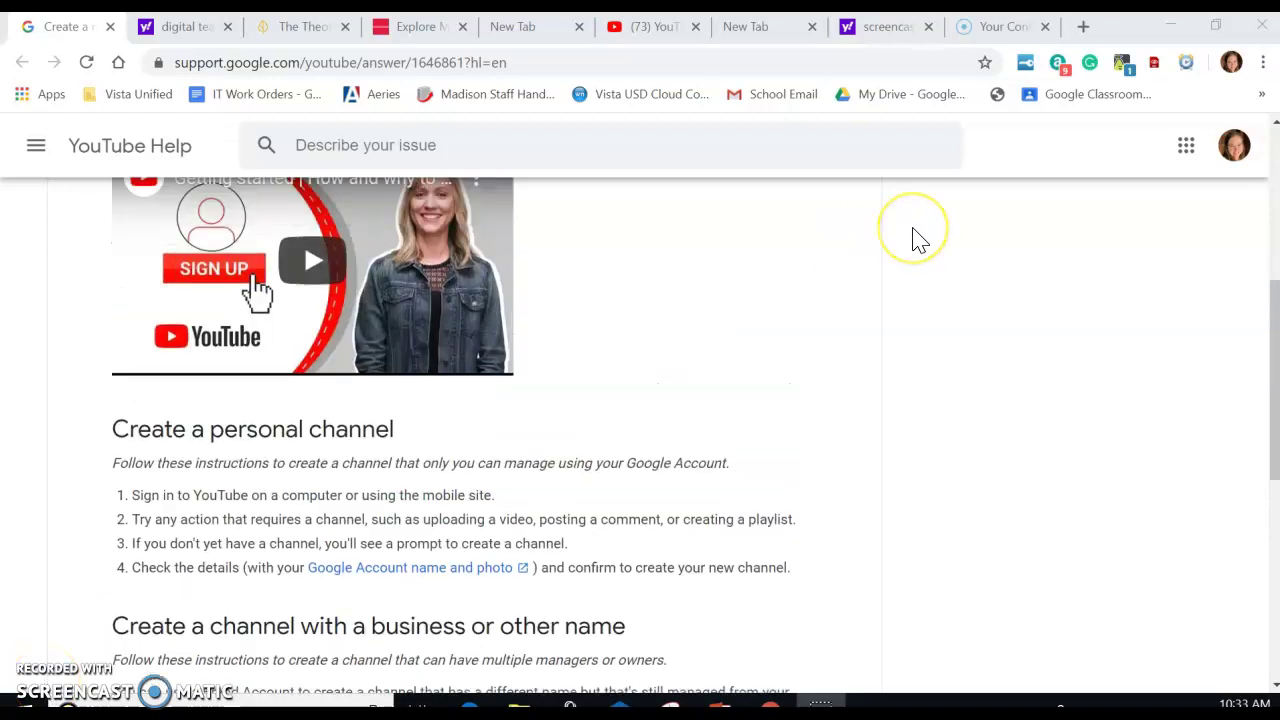
scroll(918, 240, "up", 2)
scroll(918, 240, "up", 1)
scroll(918, 240, "up", 1)
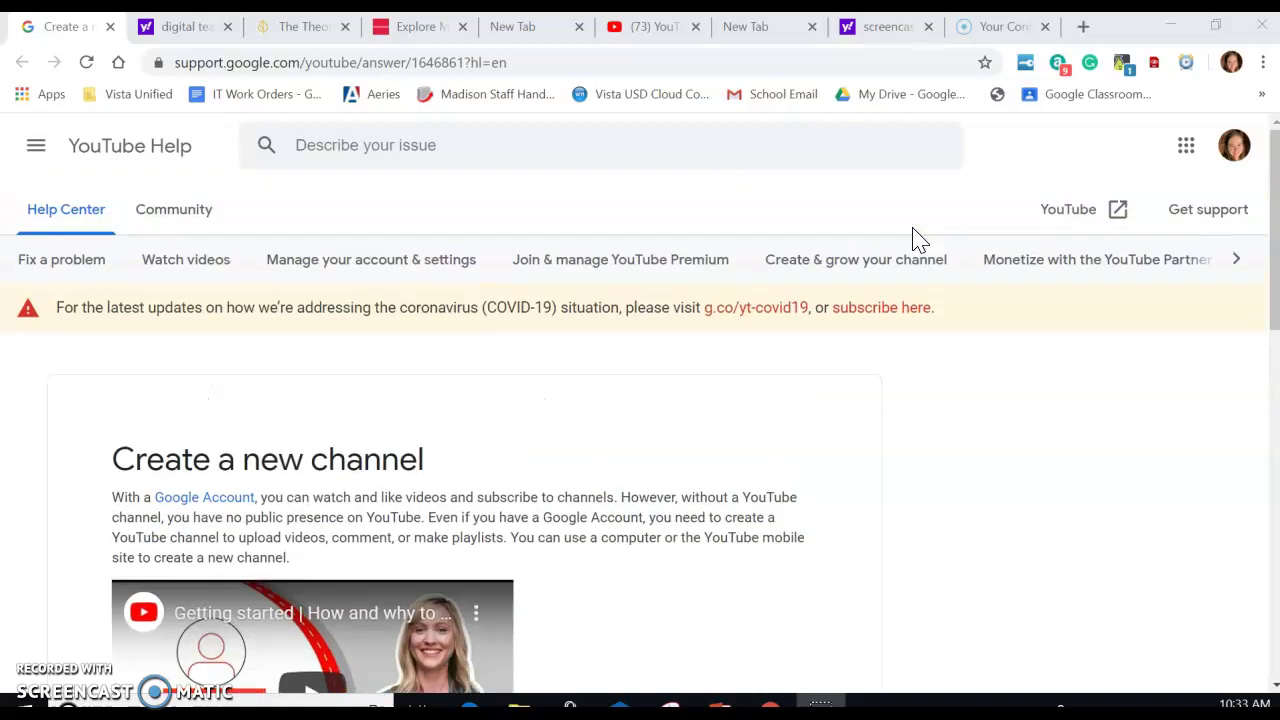
scroll(918, 240, "down", 1)
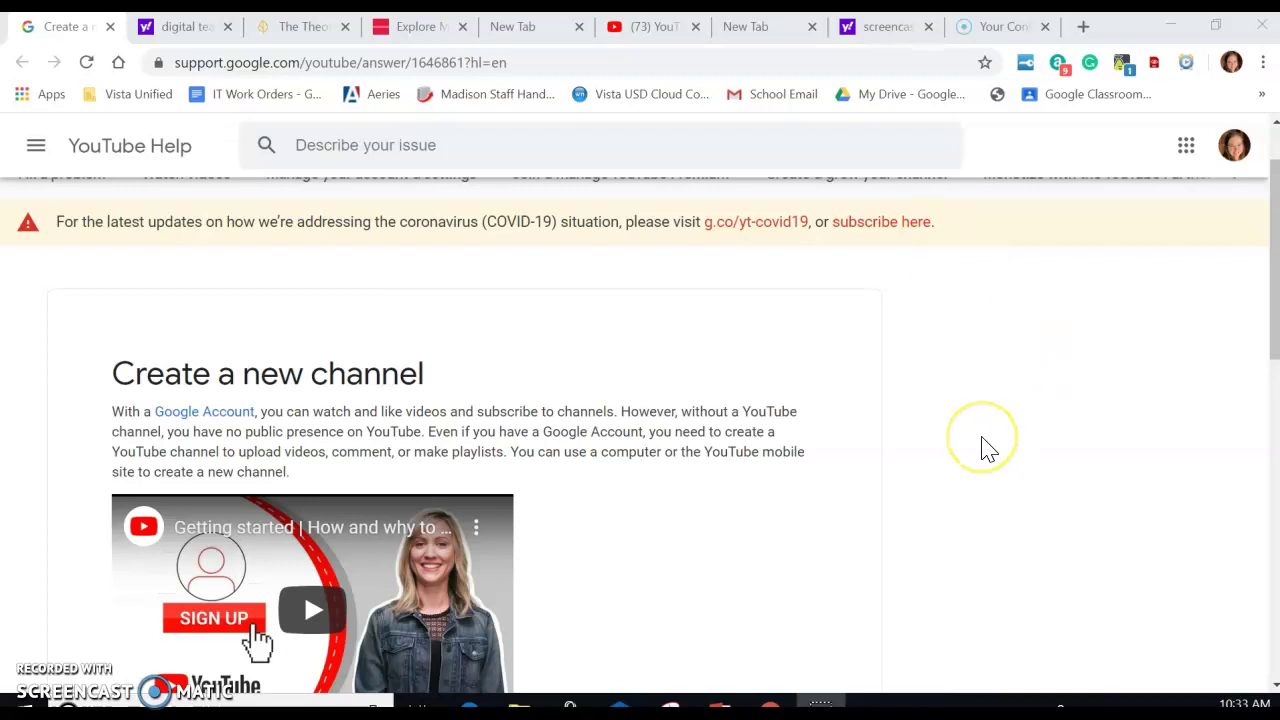
scroll(983, 447, "down", 1)
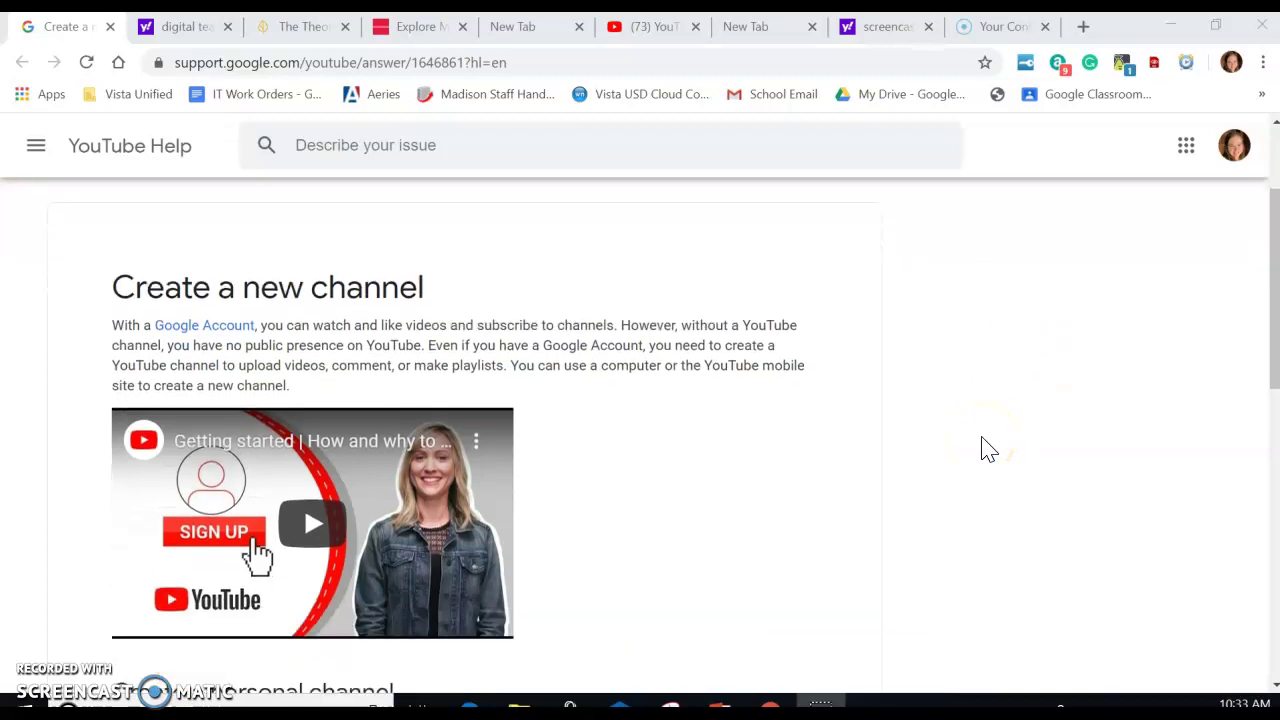
scroll(983, 447, "down", 1)
scroll(983, 447, "down", 2)
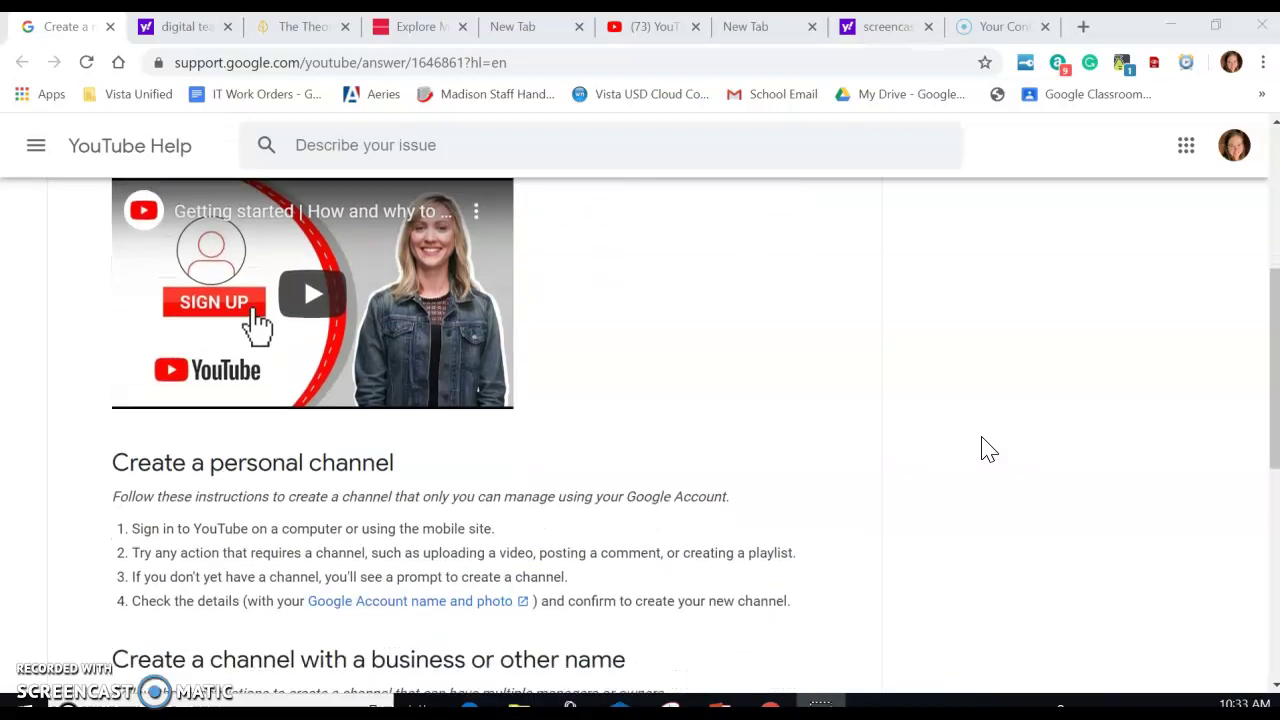
scroll(988, 449, "down", 1)
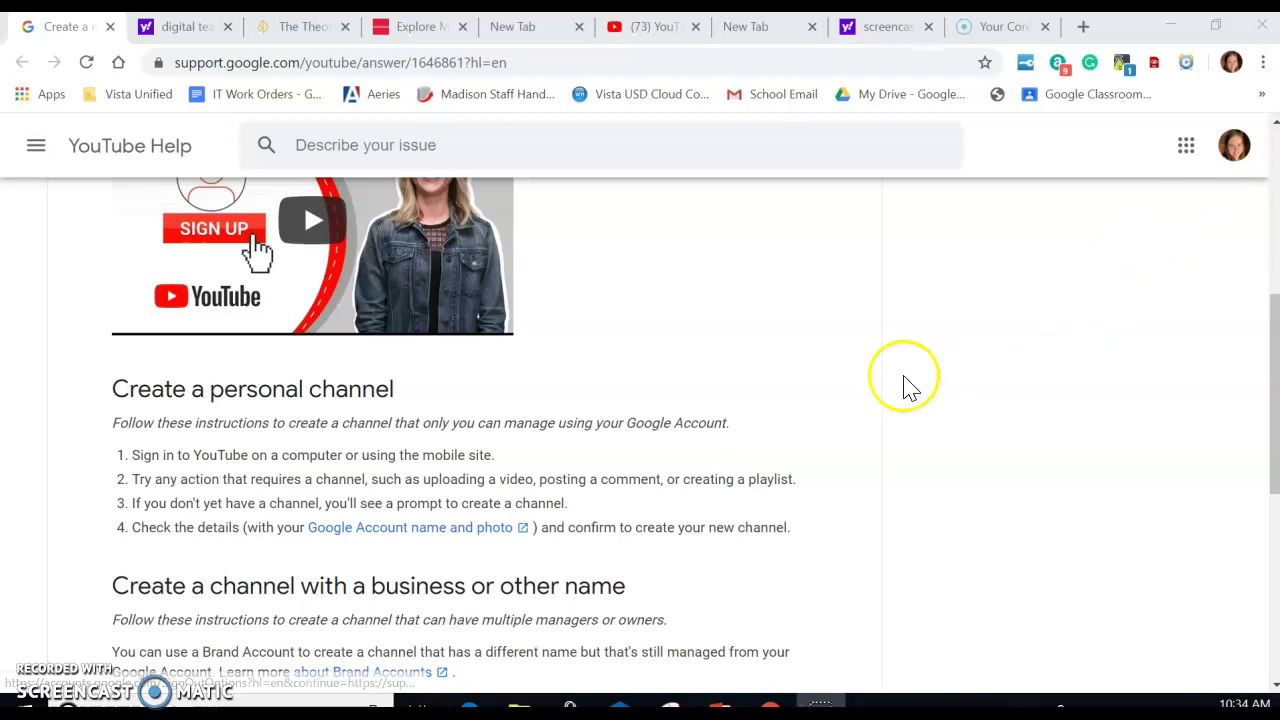
left_click(655, 30)
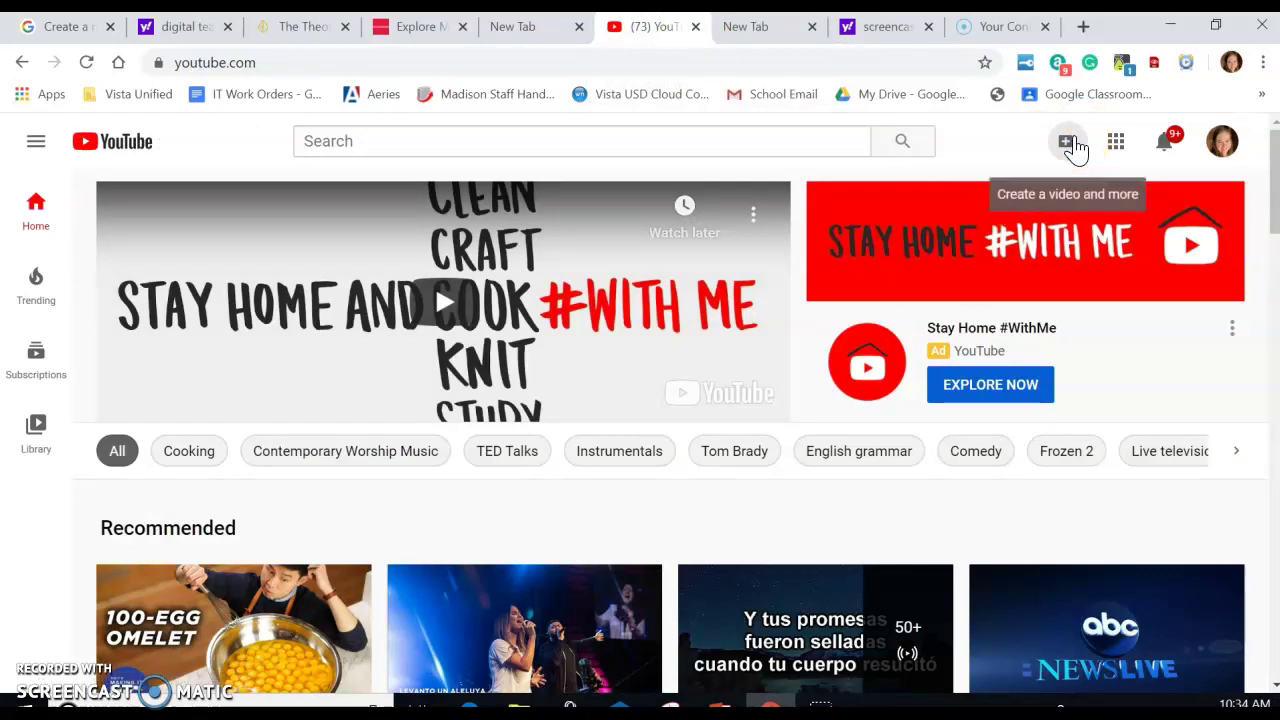
Step: Start a video upload from Create and make a channel using the account's own name
left_click(1073, 147)
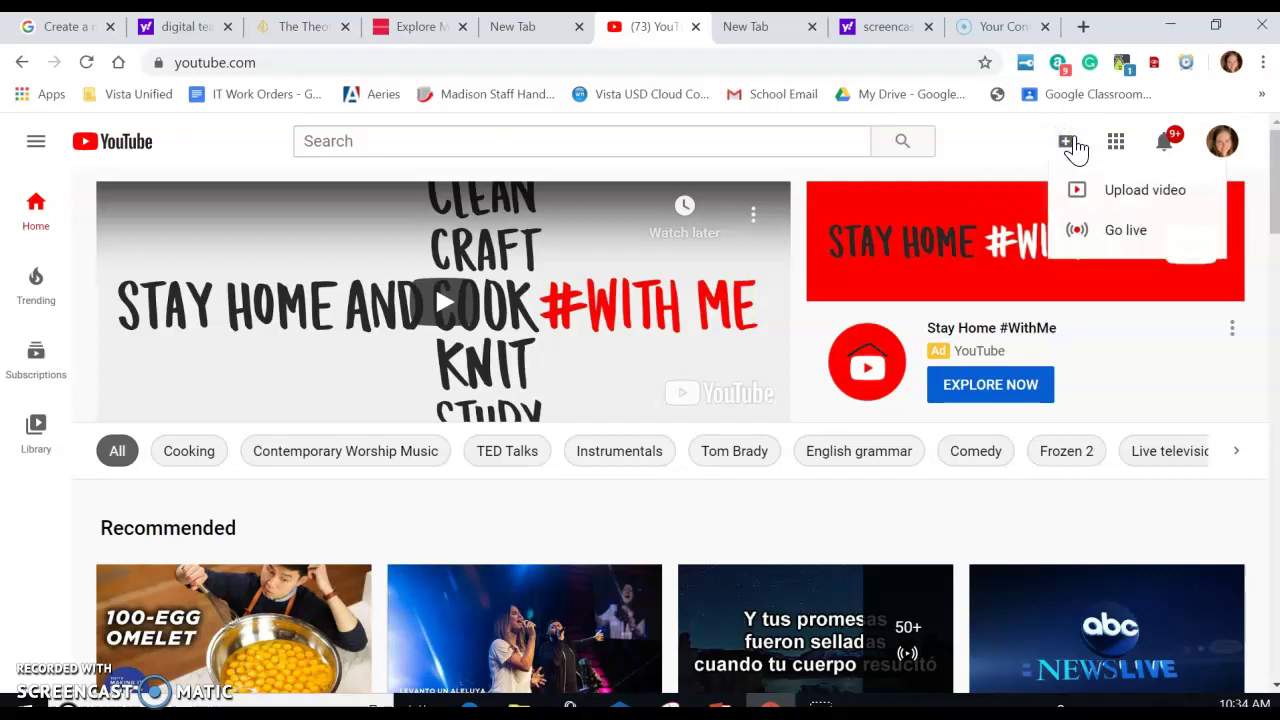
left_click(1110, 200)
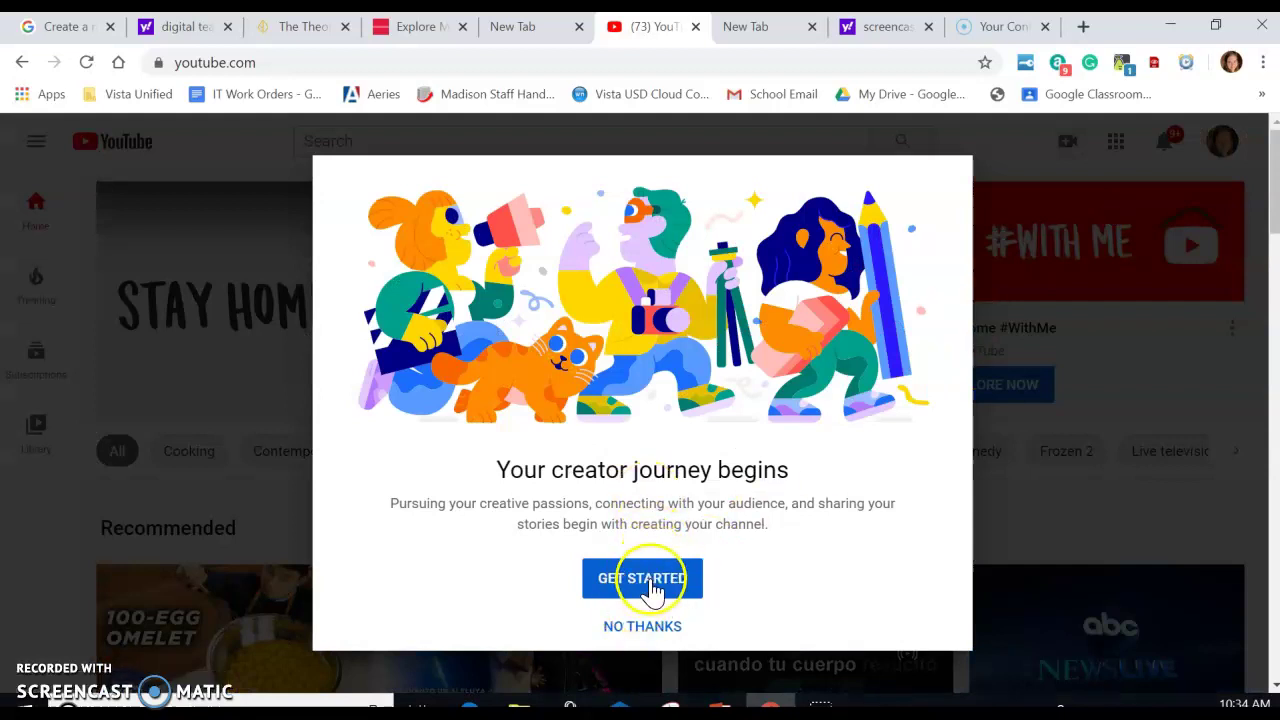
left_click(650, 580)
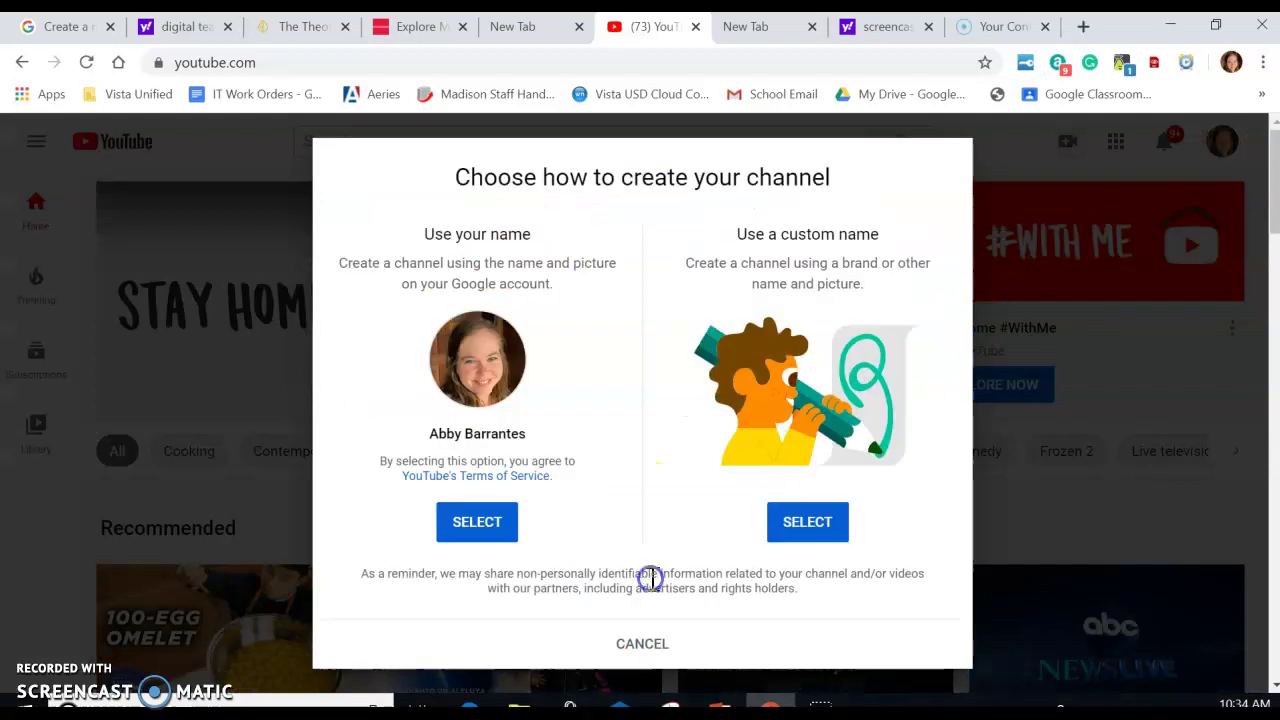
left_click(480, 522)
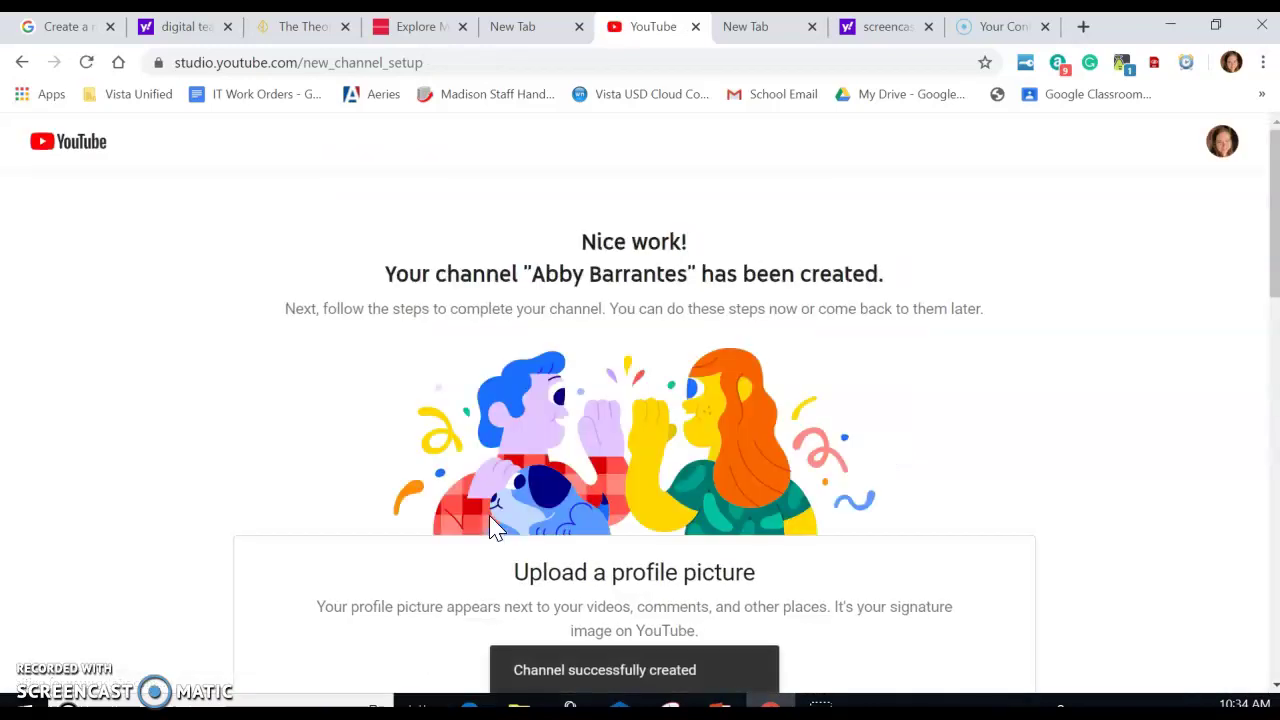
Step: Enter the channel description 'Thschannel is for resources videos for my studnnts and fellow teachers.'
scroll(843, 429, "down", 2)
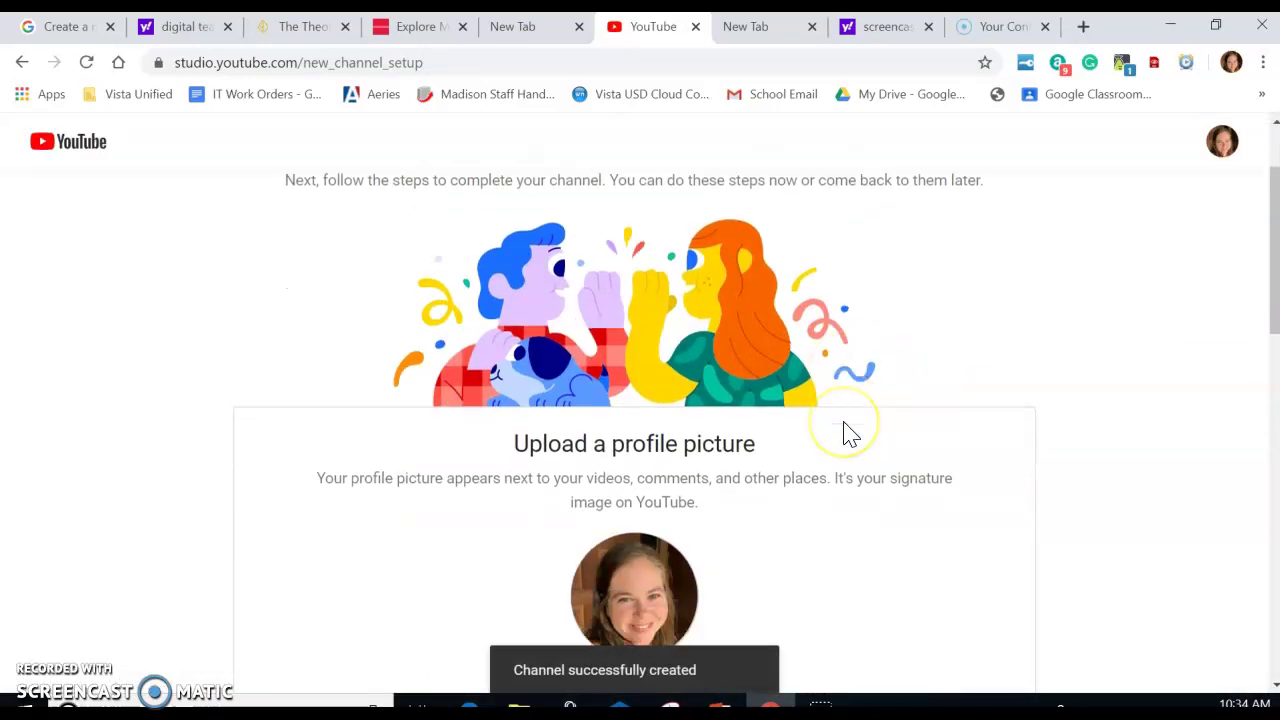
scroll(848, 433, "down", 1)
scroll(848, 433, "down", 1)
scroll(848, 433, "down", 3)
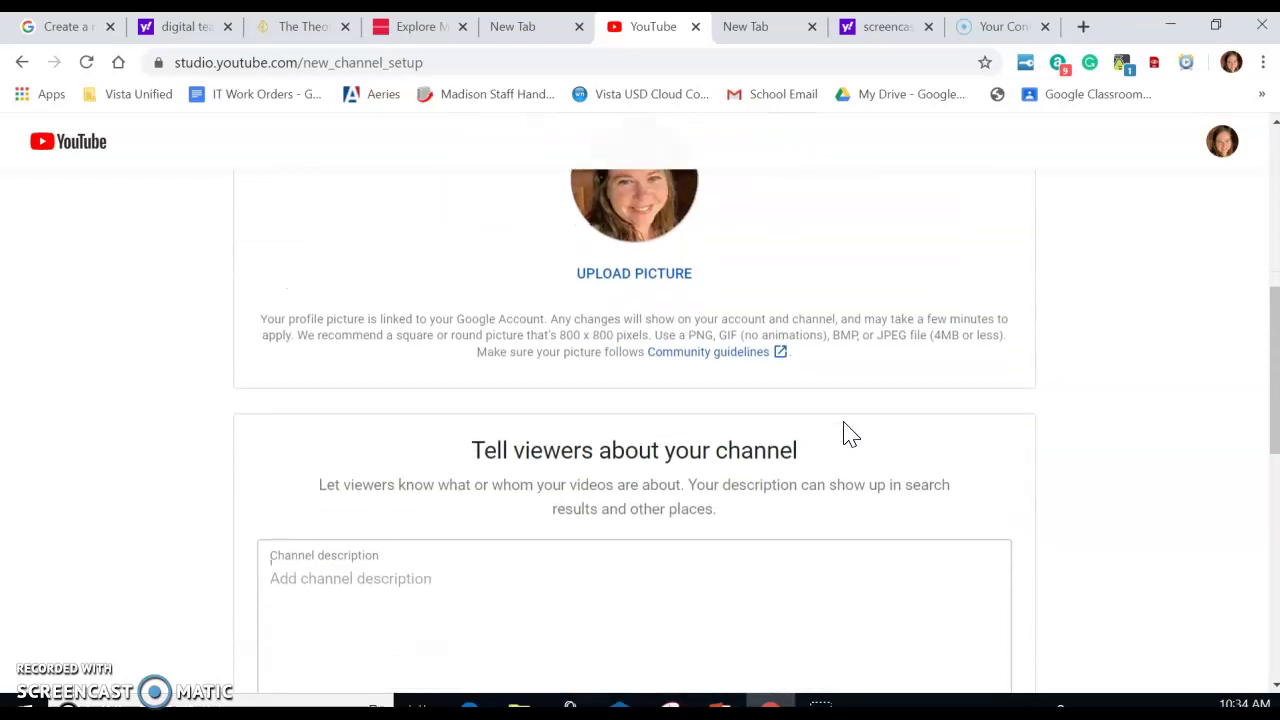
scroll(845, 433, "down", 1)
left_click(552, 362)
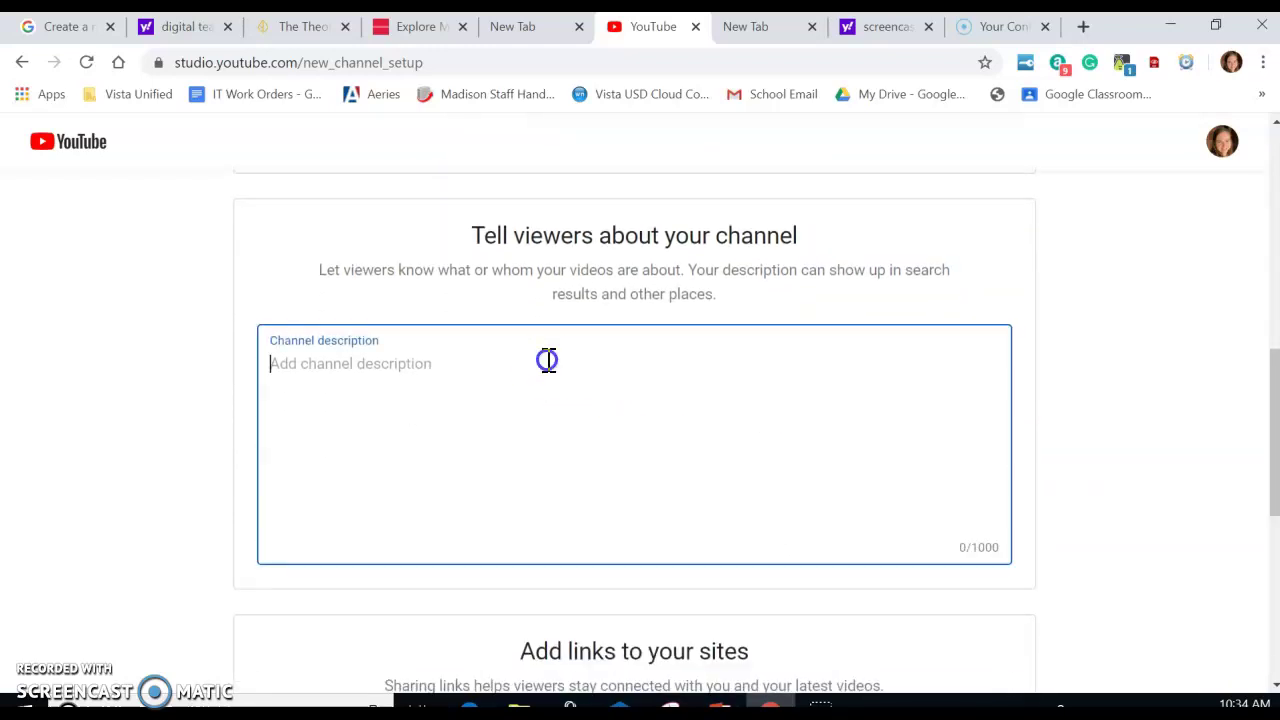
type("Th")
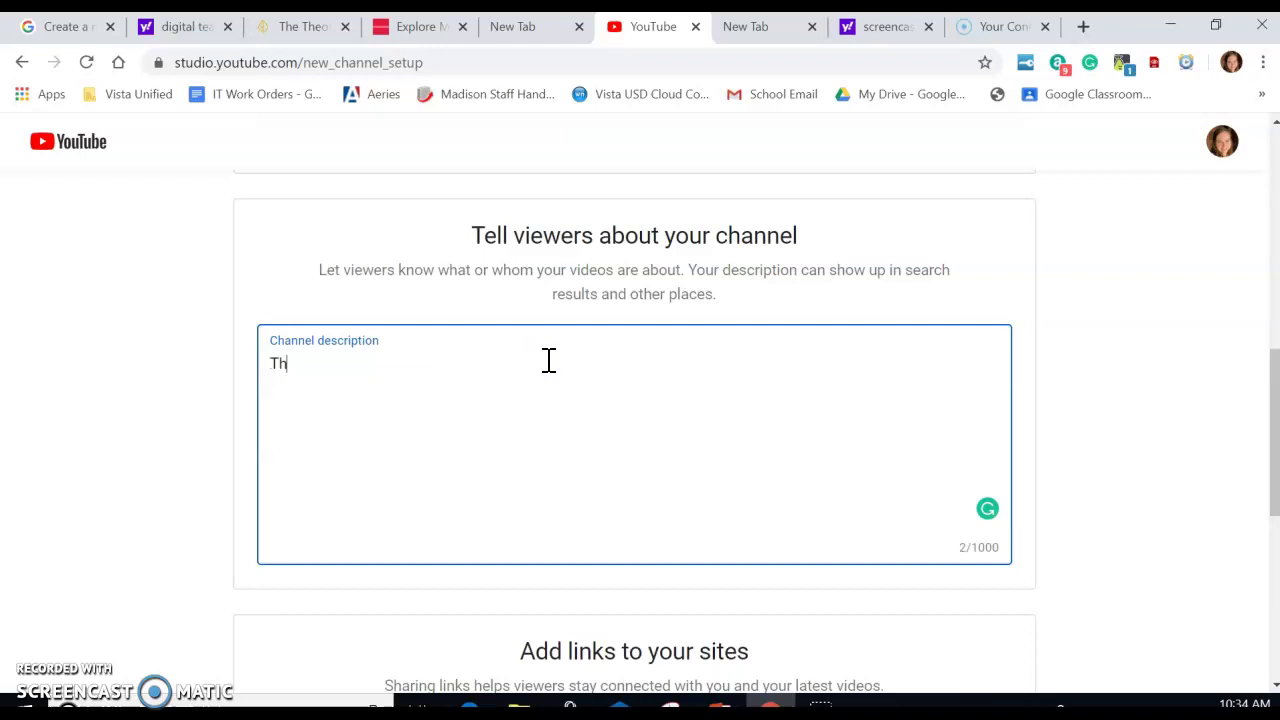
type("scha")
type("nnel is for ")
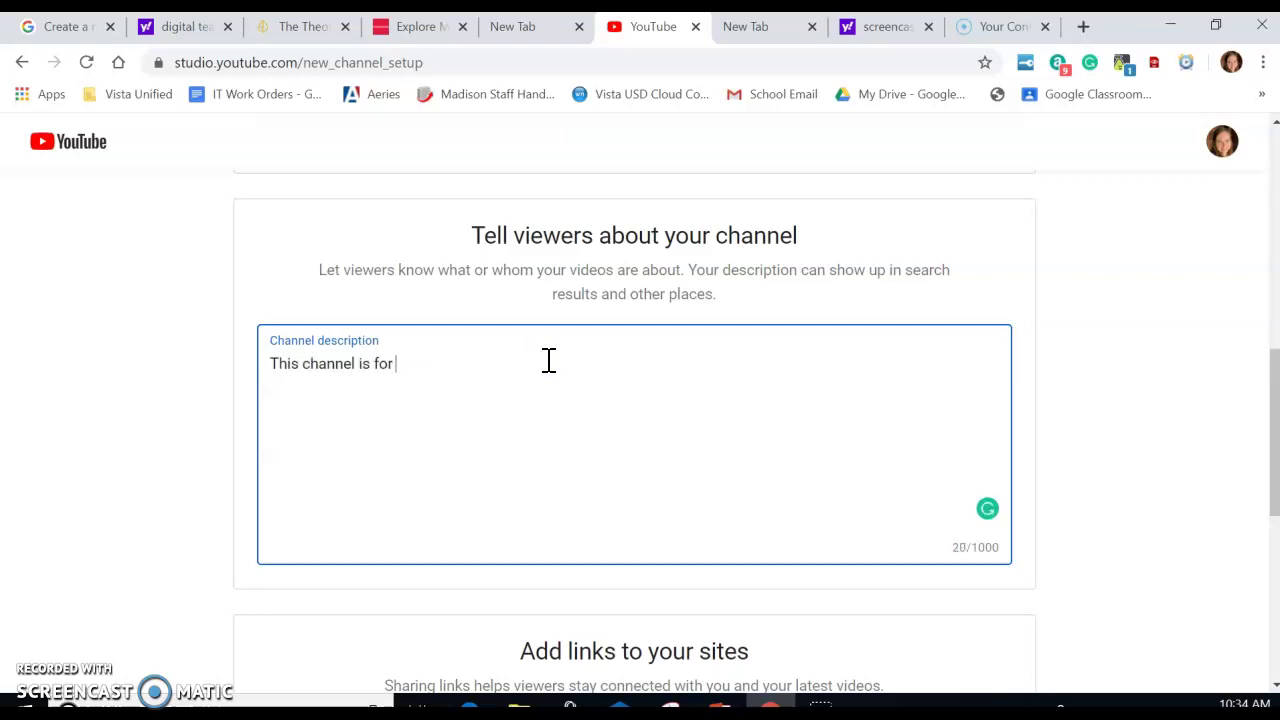
type("resourc")
type("es videos")
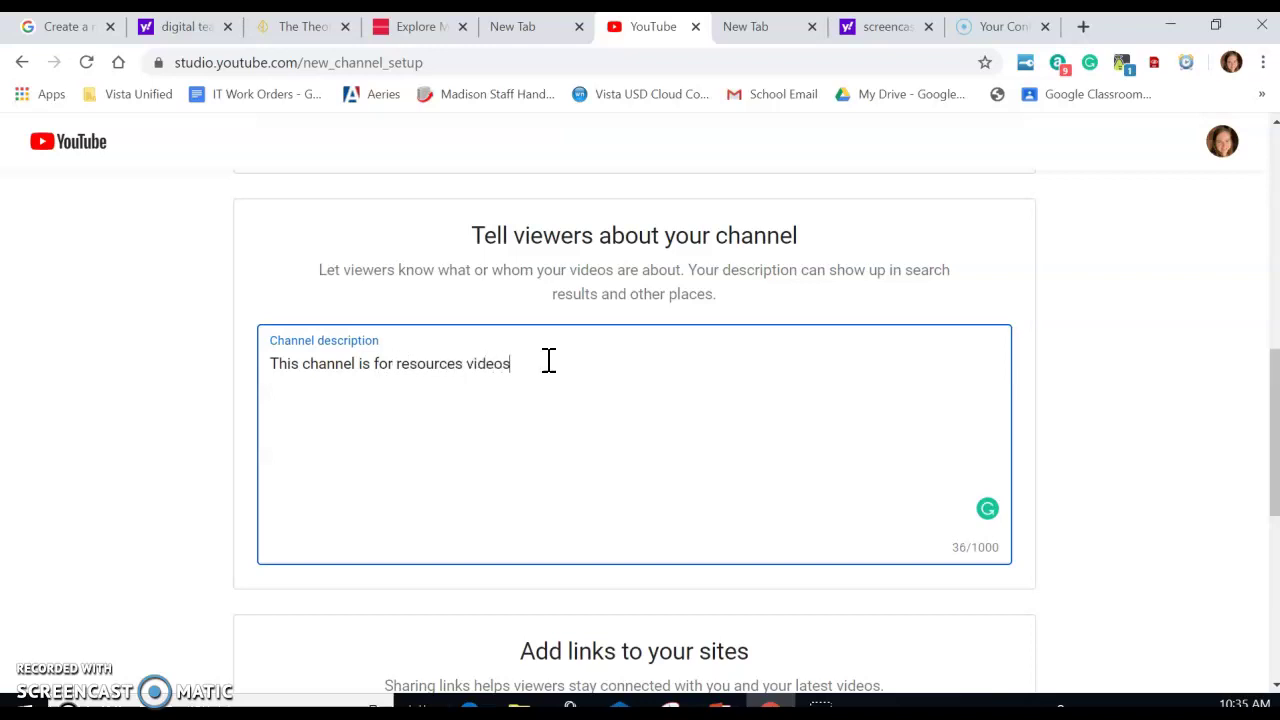
type(" for my studn")
type("ents and fell")
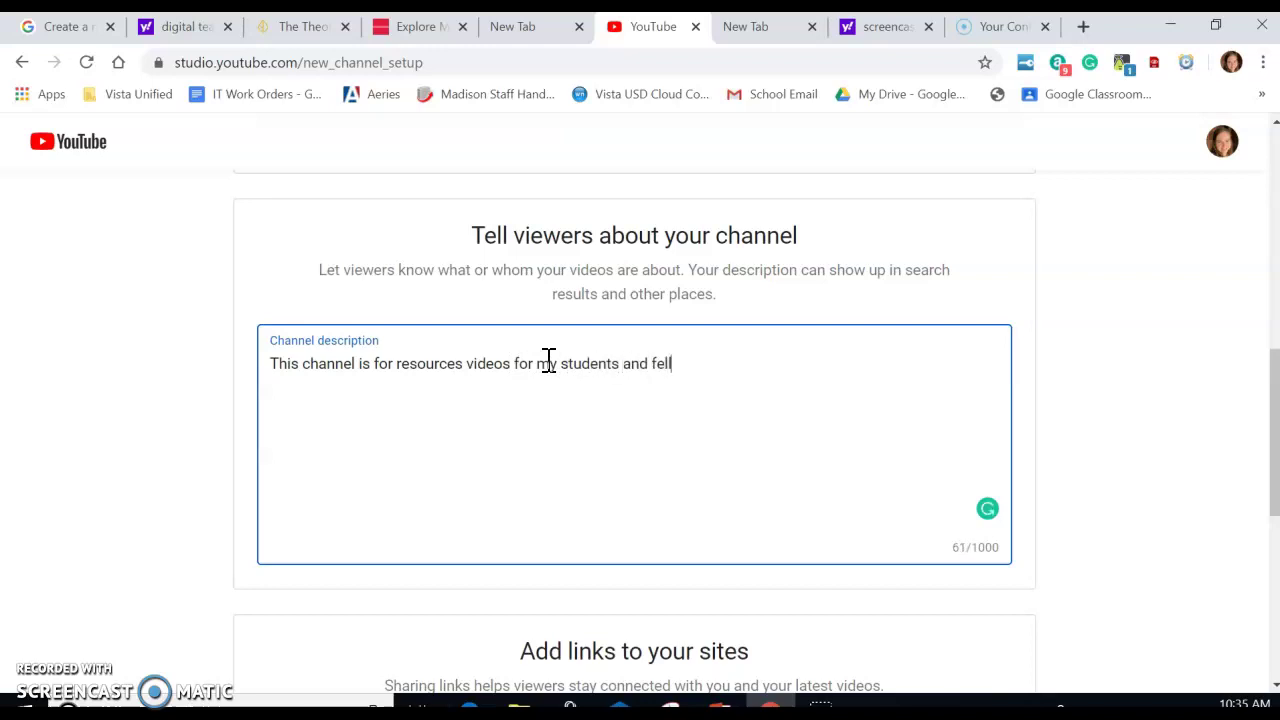
type("ow teachers.")
Step: Save the channel setup with Save and Continue
scroll(743, 414, "down", 2)
scroll(745, 411, "down", 1)
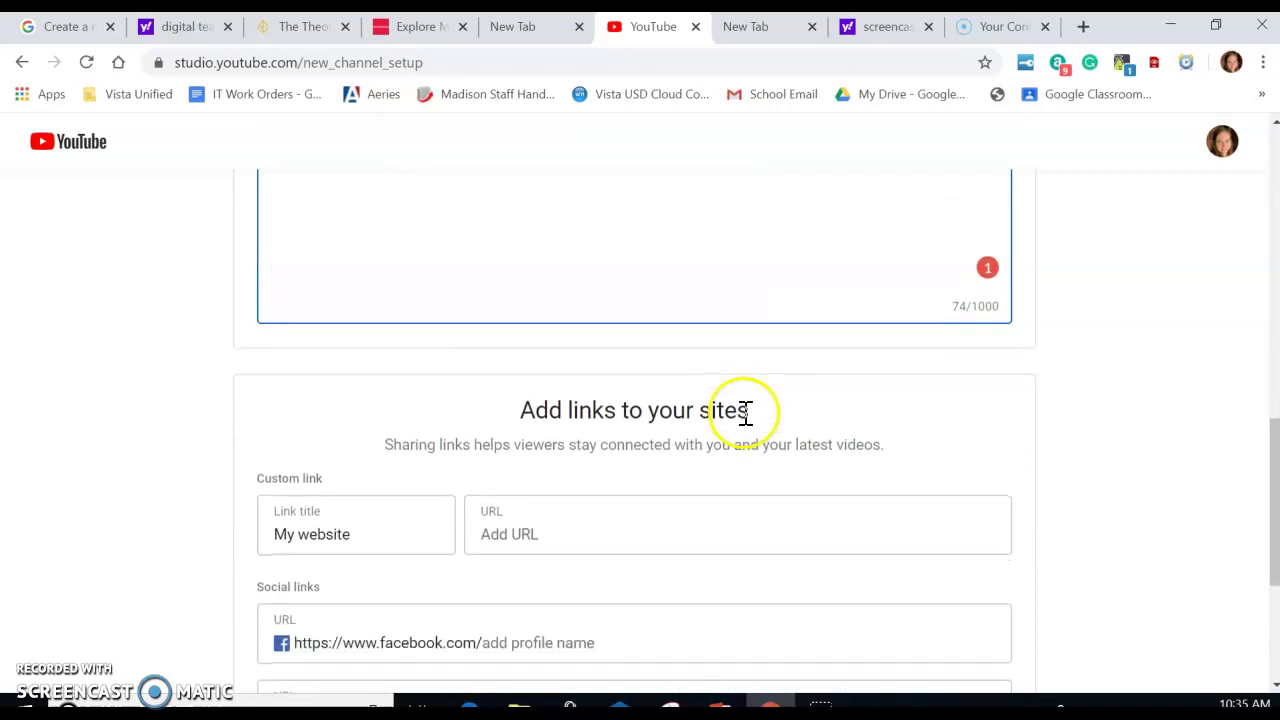
scroll(744, 413, "down", 1)
scroll(744, 413, "down", 1)
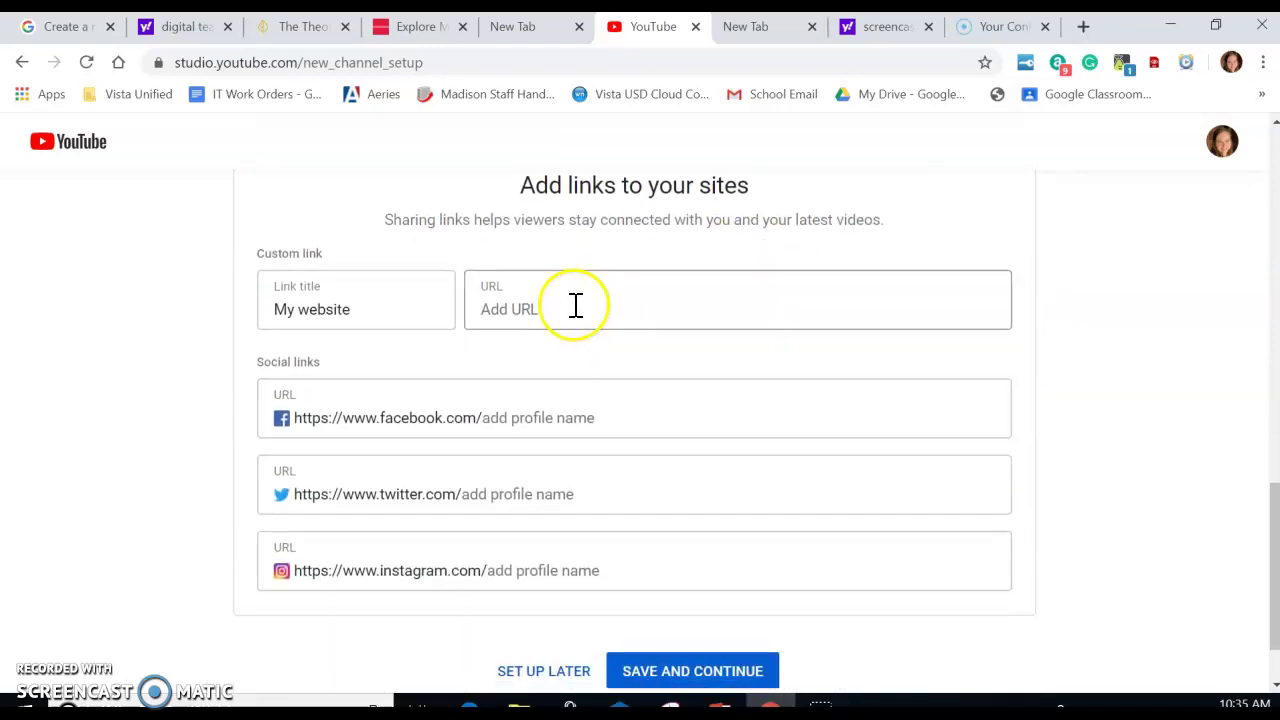
scroll(717, 429, "down", 1)
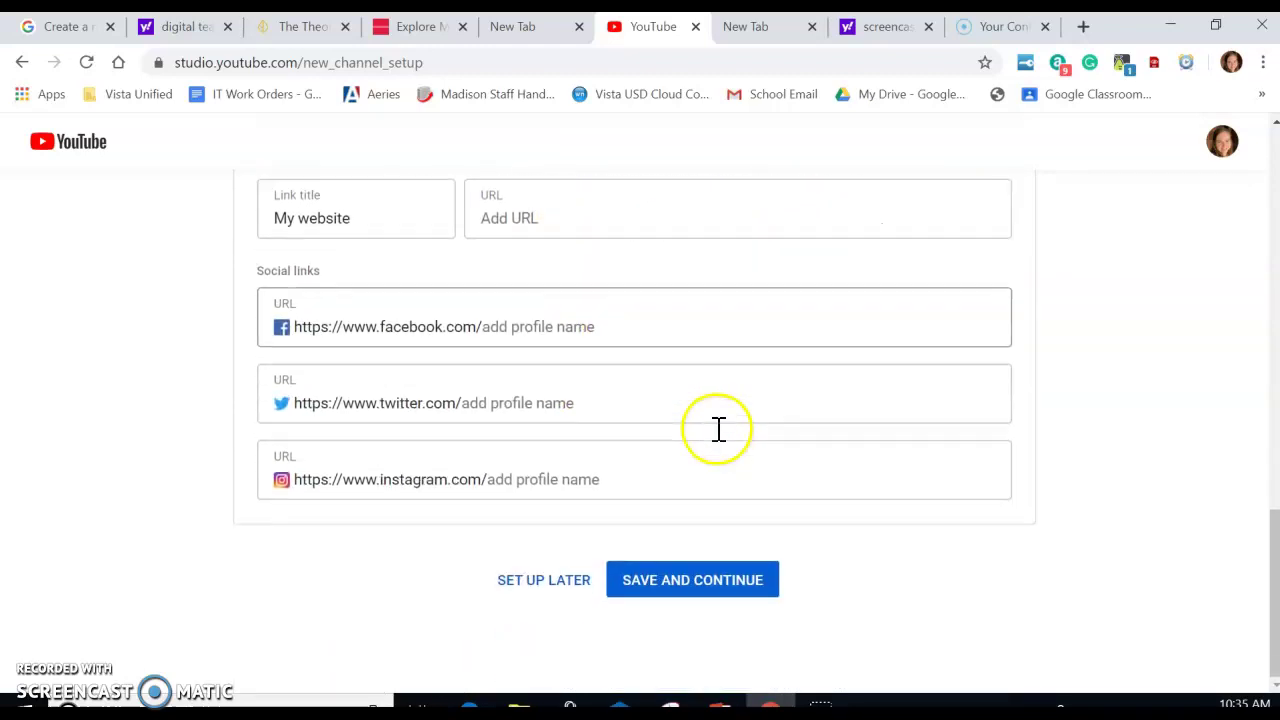
left_click(653, 580)
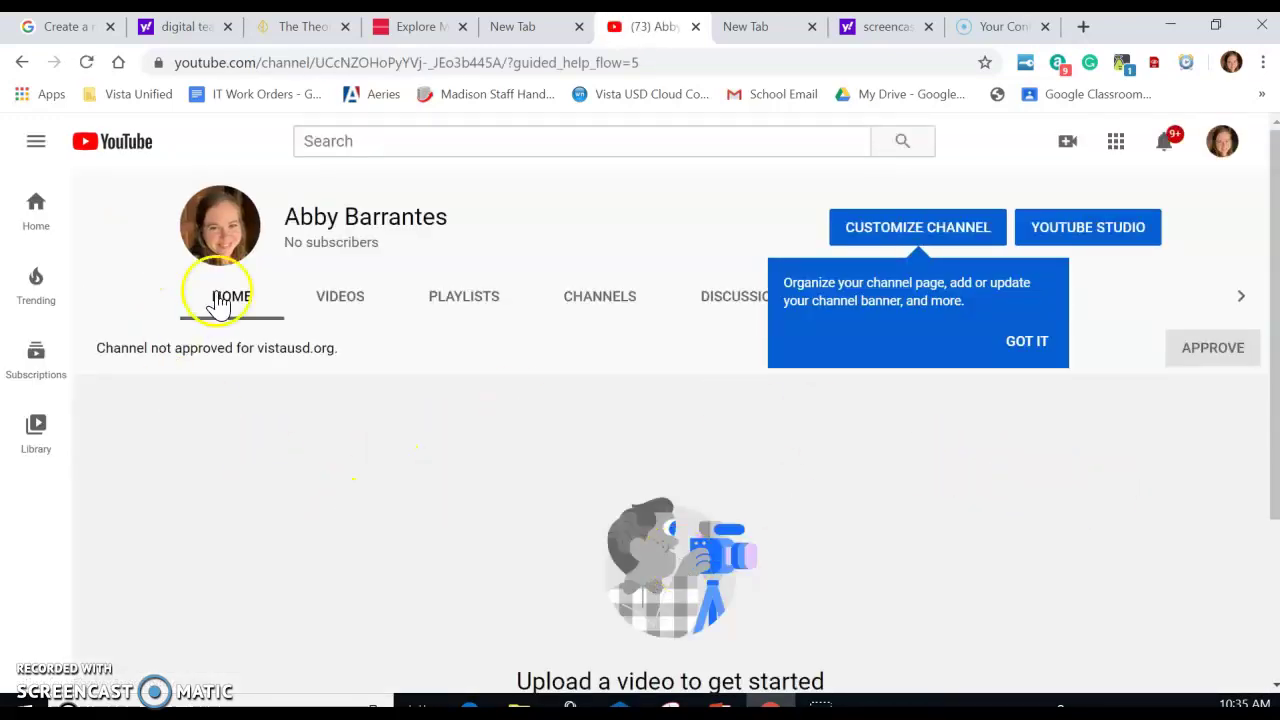
Step: Start a video upload from the new channel's home page
scroll(490, 455, "down", 2)
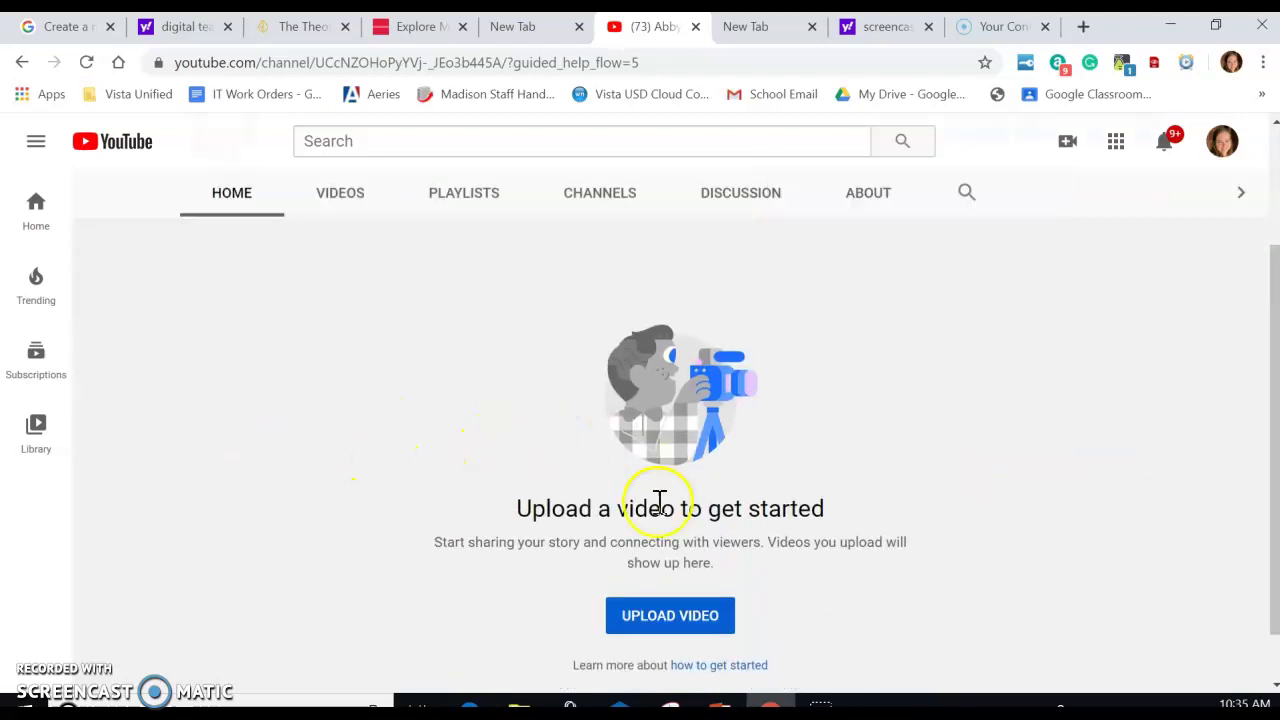
left_click(664, 620)
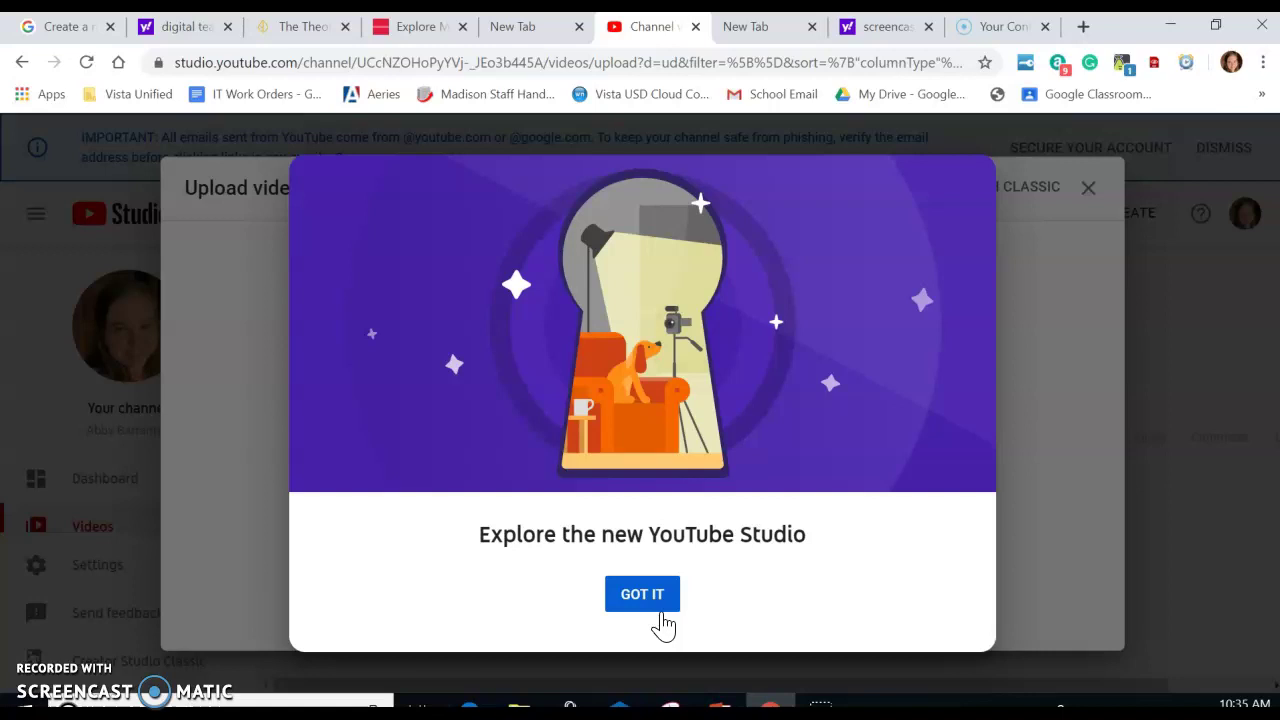
Step: Dismiss the Studio welcome and upload questionsongoogleclassroom from the Screencasts folder
left_click(650, 598)
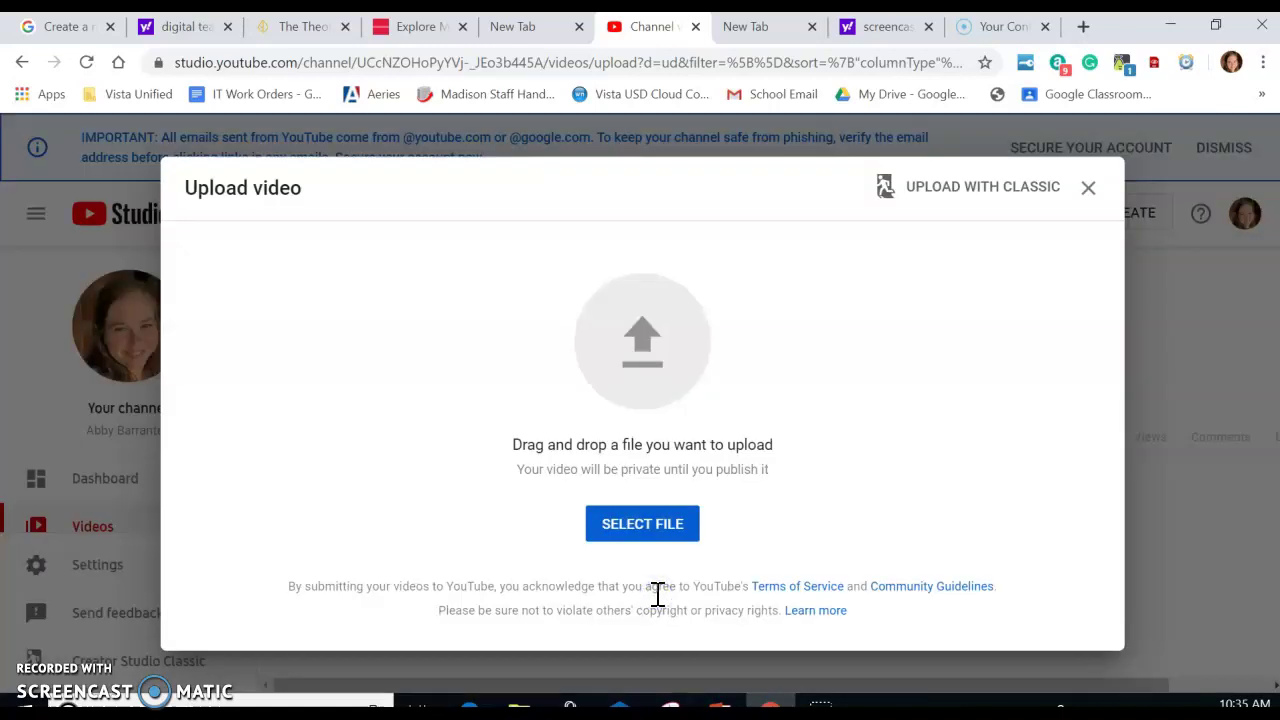
left_click(657, 525)
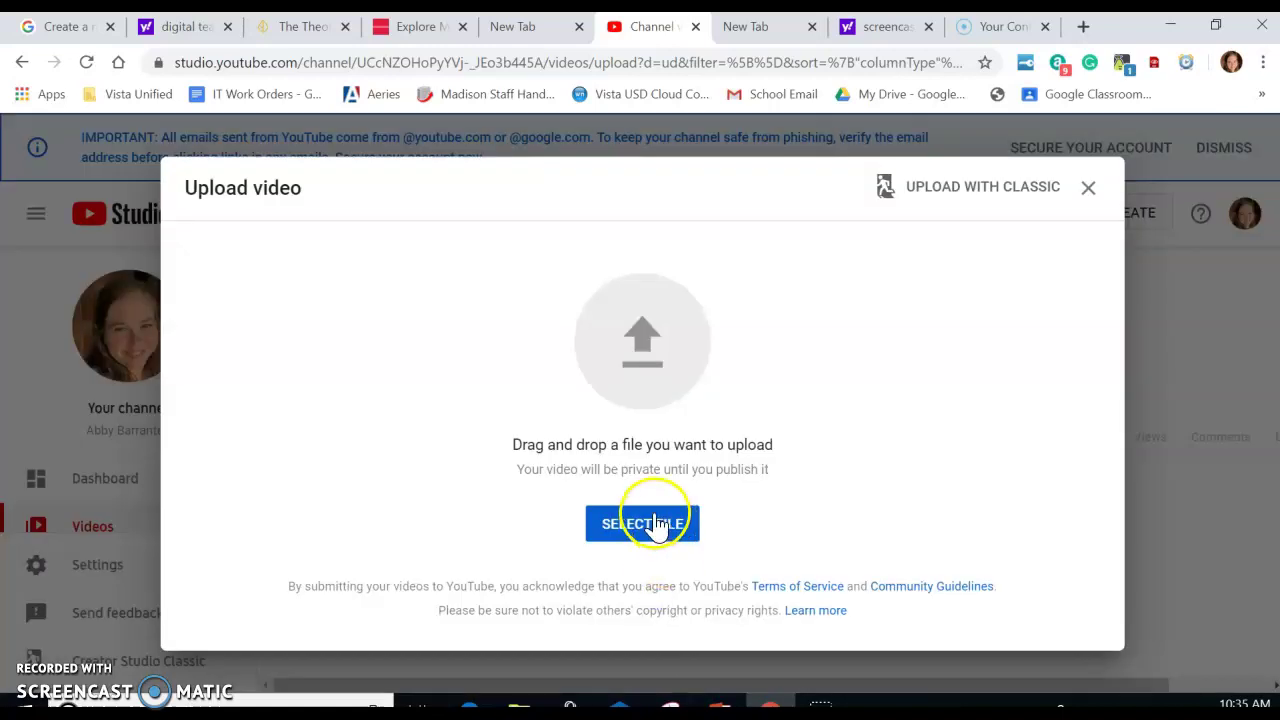
left_click(657, 525)
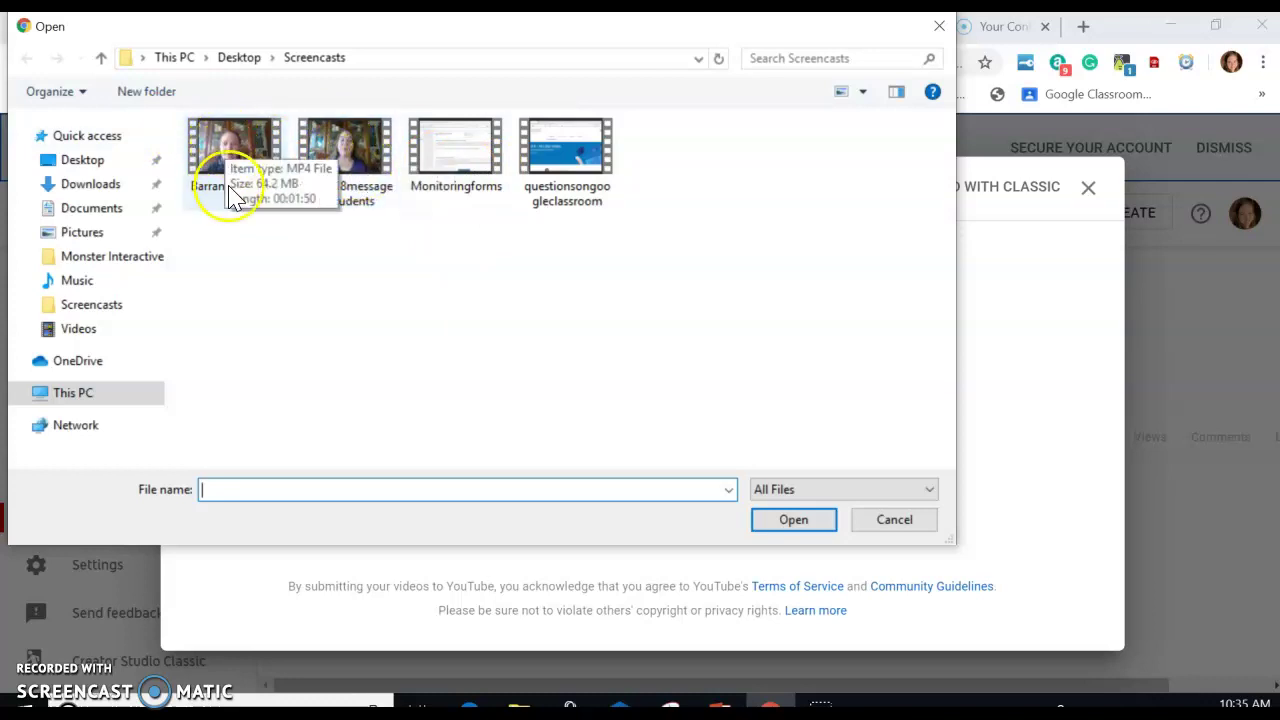
left_click(262, 200)
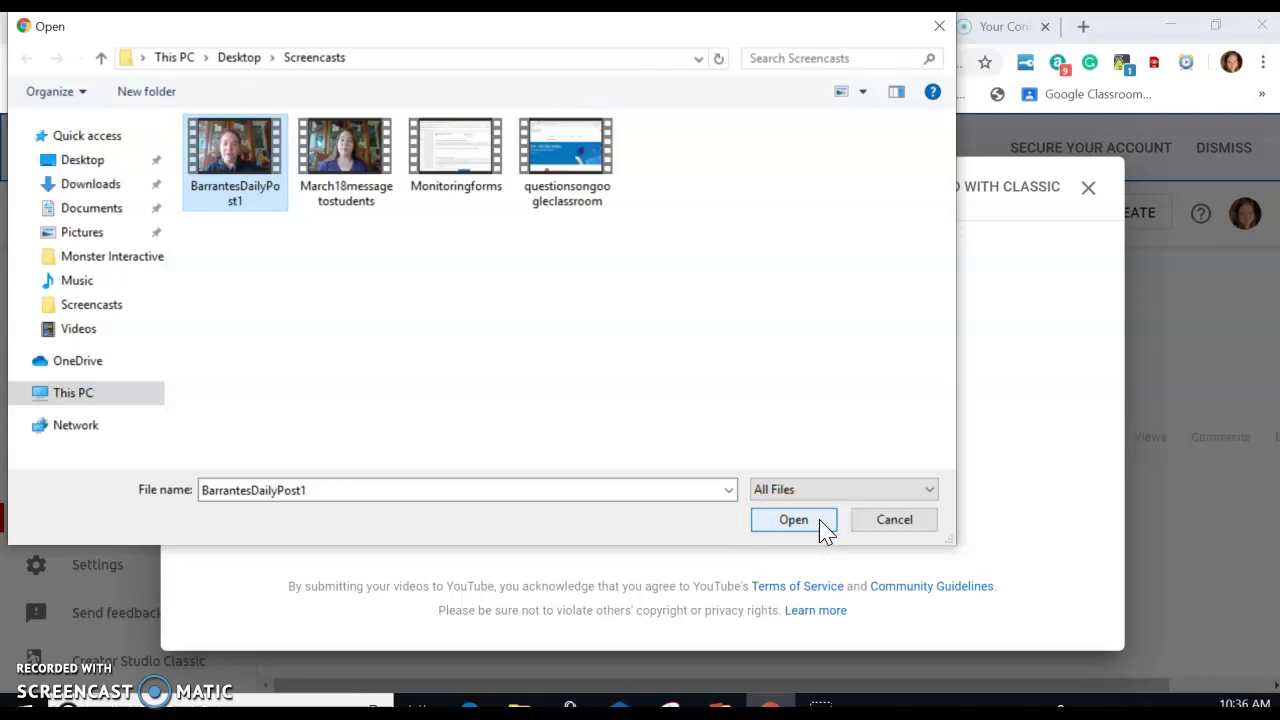
left_click(580, 163)
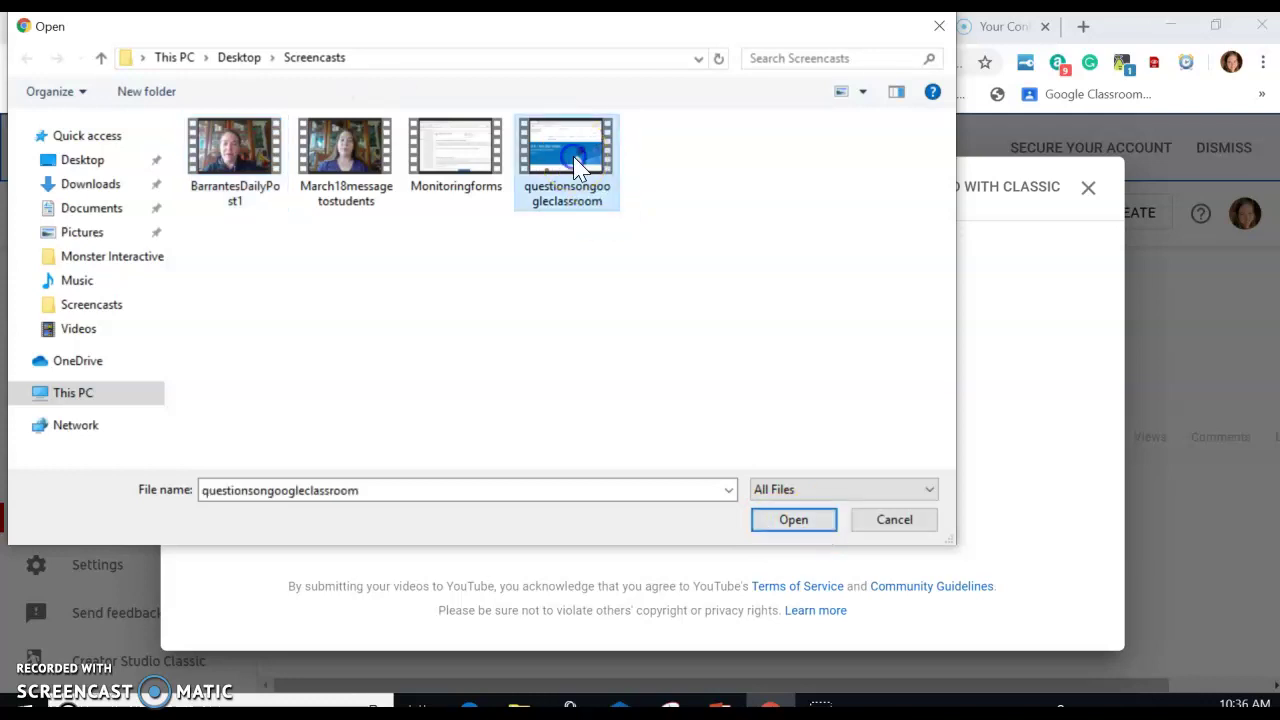
left_click(793, 520)
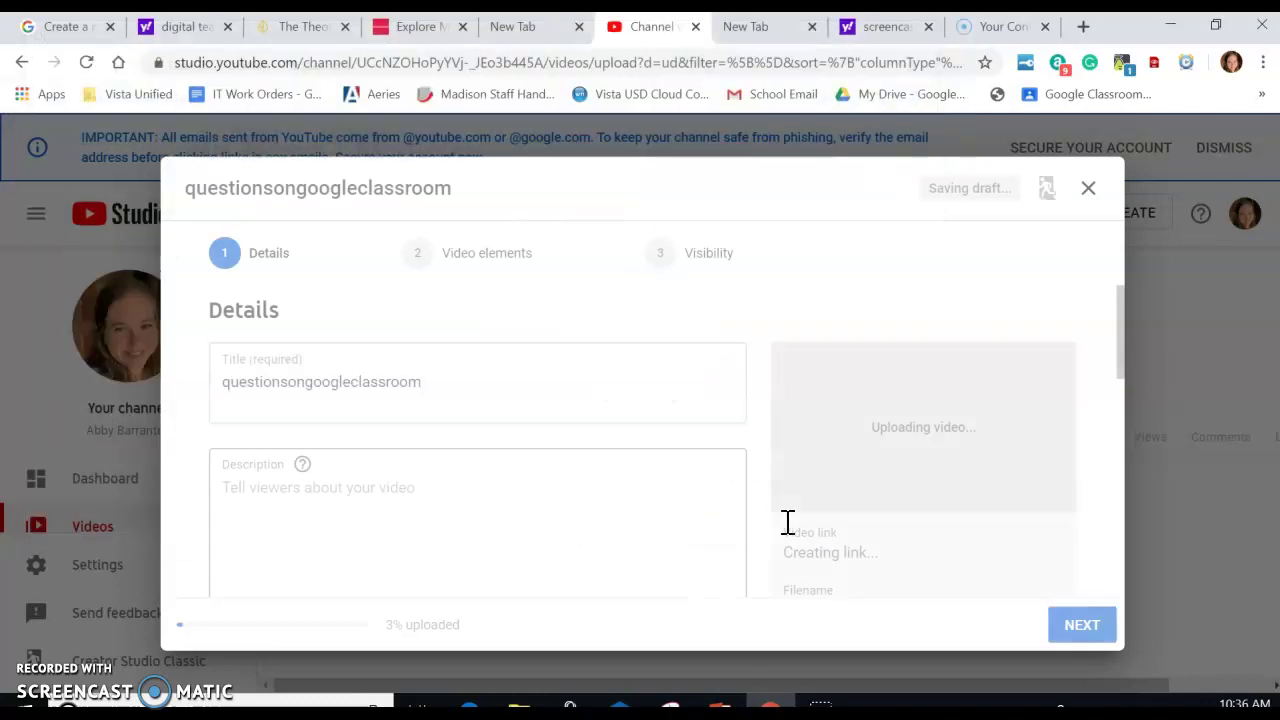
Step: Enter the video description 'This video shows how to create a class discussion on google classroom.'
scroll(486, 461, "down", 1)
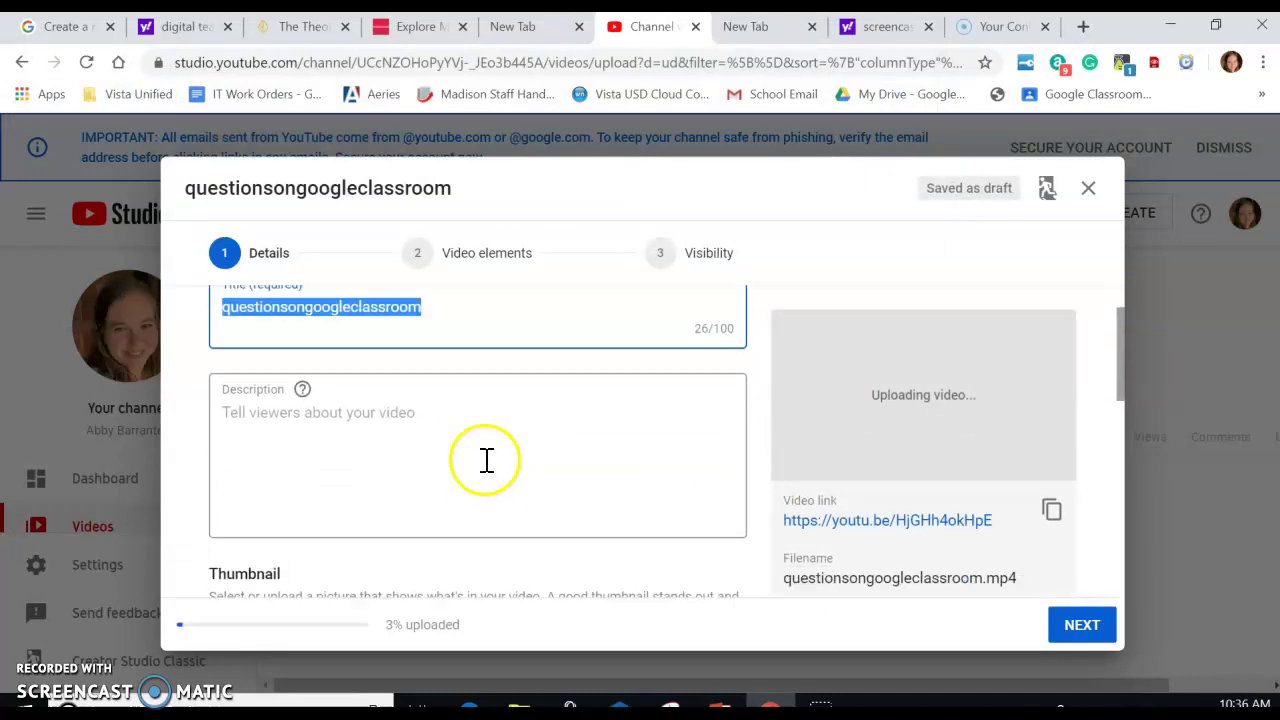
left_click(455, 425)
type("This")
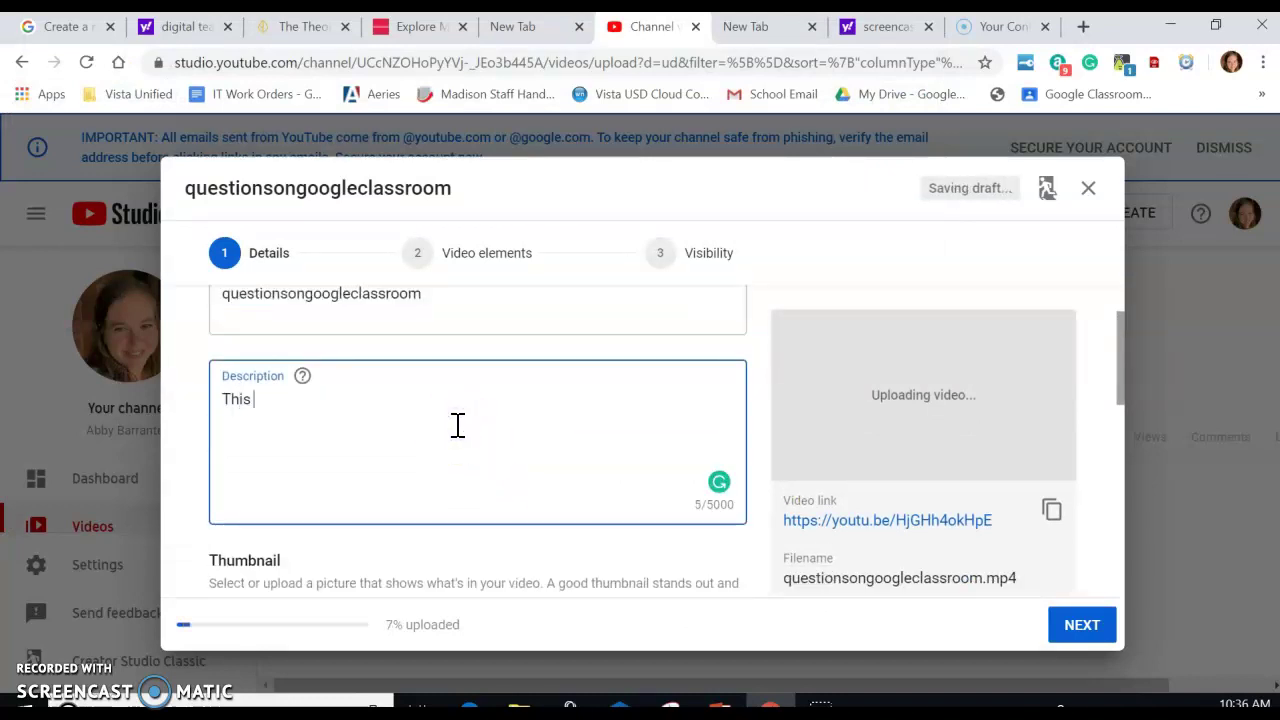
type(" video ")
type("shows how to ")
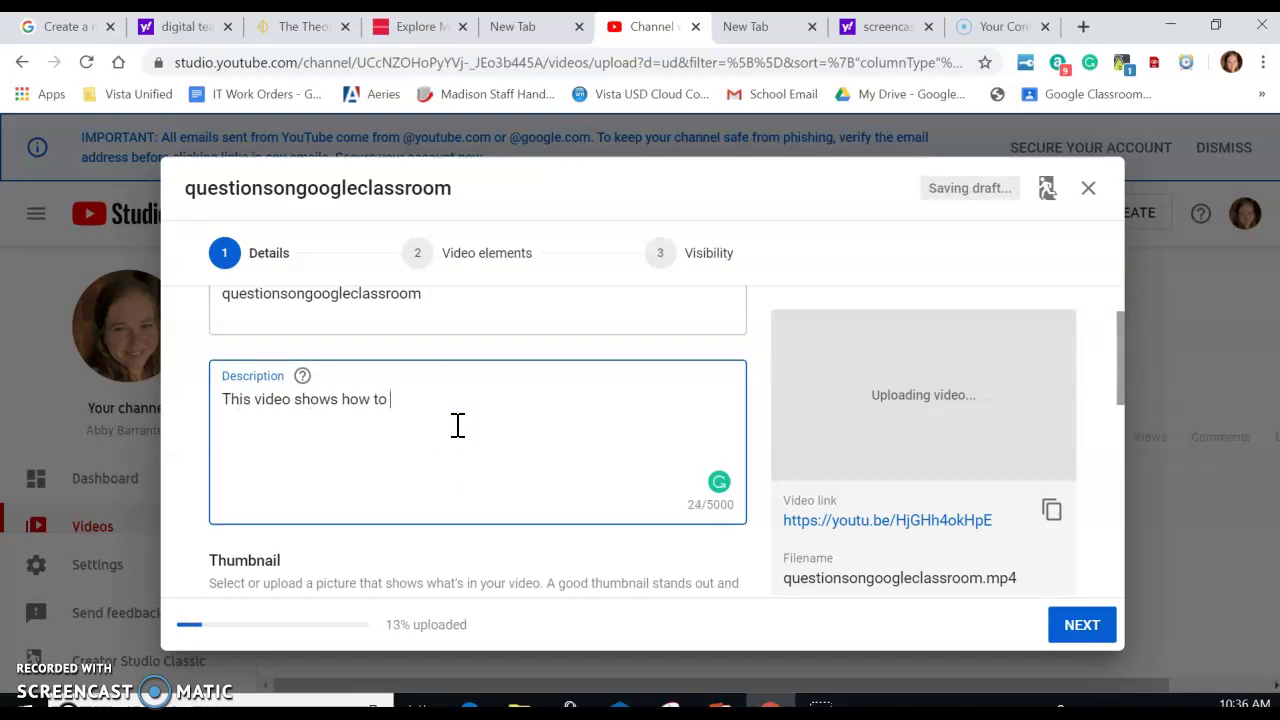
type("creat")
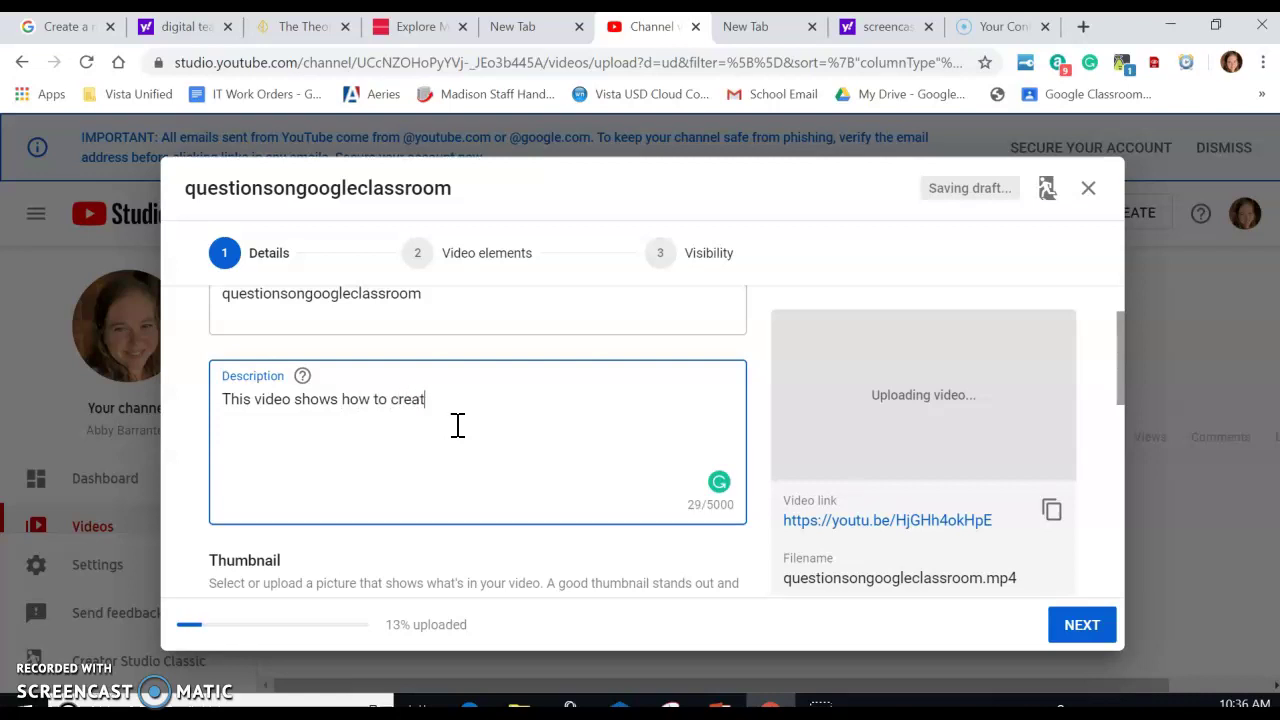
type("e a clas")
type("s discussion on ")
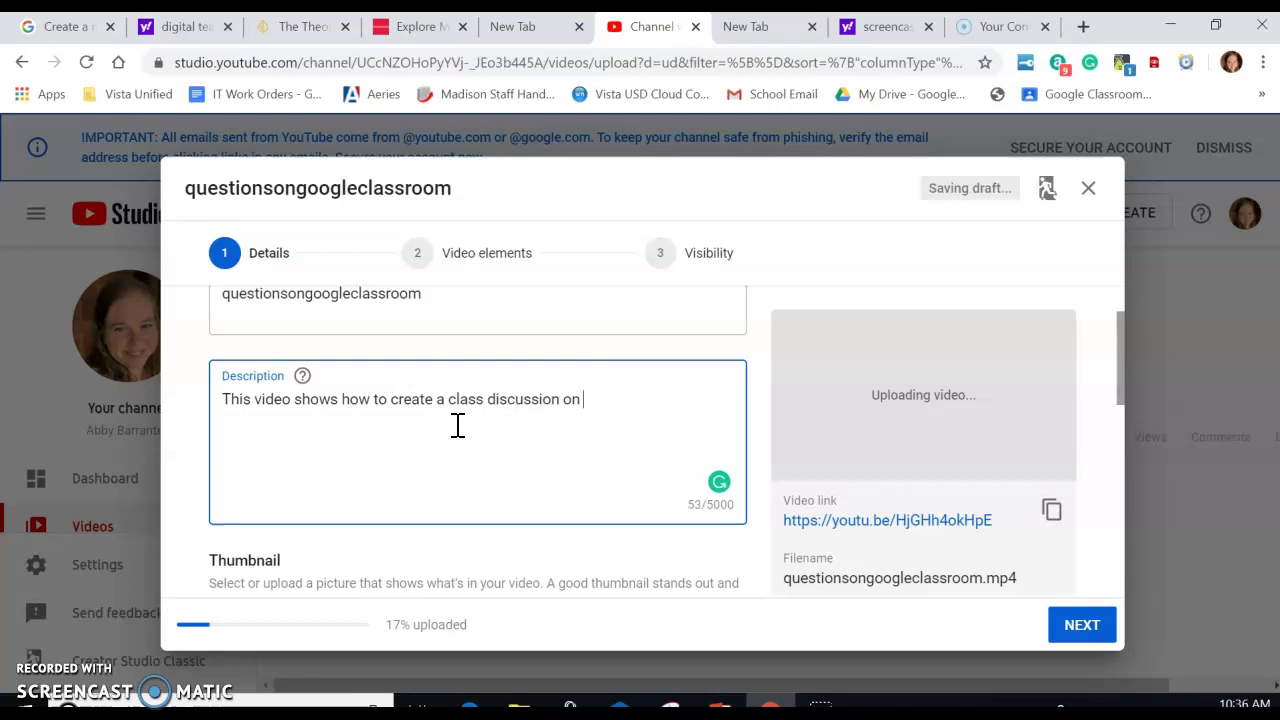
type("google classro")
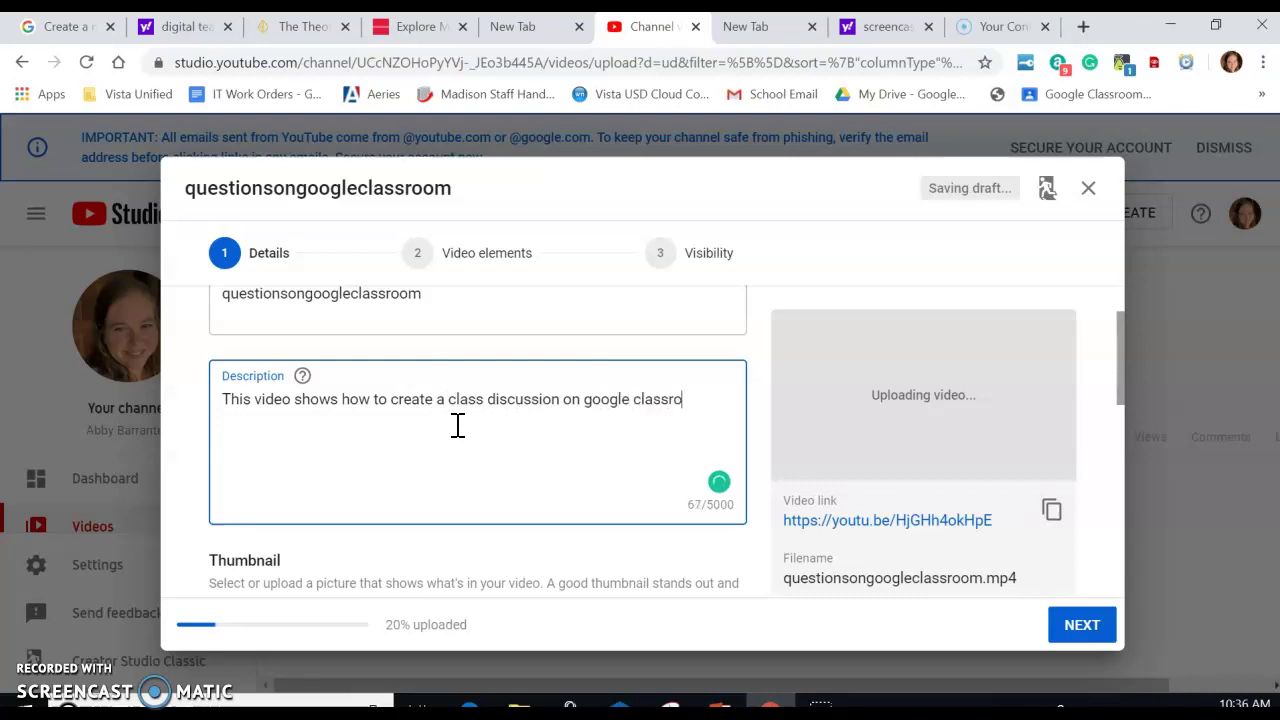
type("om.")
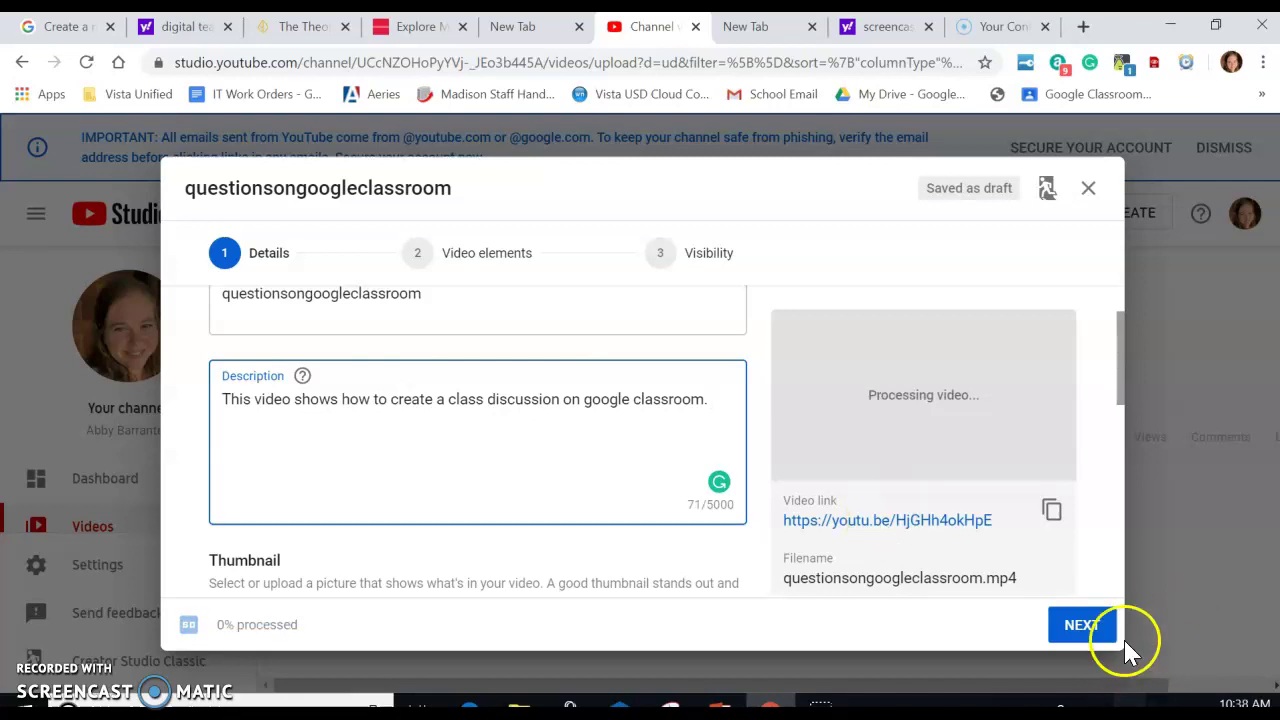
Step: Set the Audience to 'No, it's not made for kids' and advance to Video elements
left_click(1078, 625)
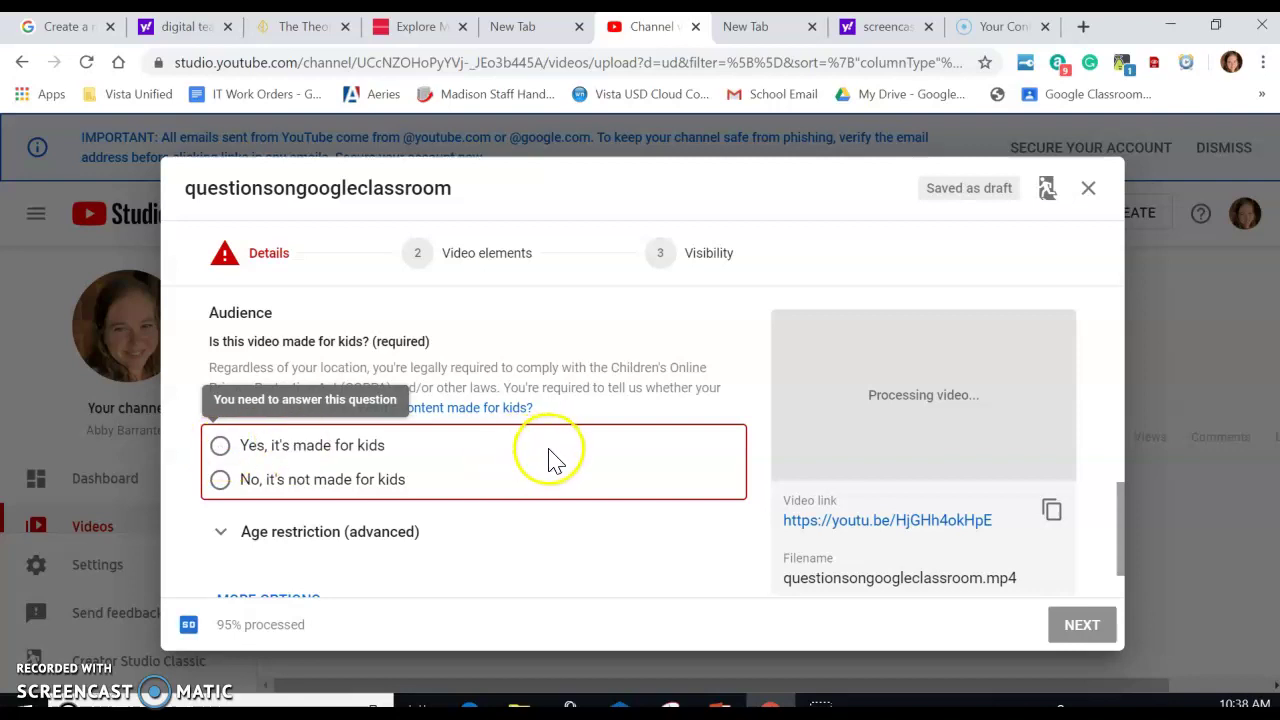
left_click(220, 480)
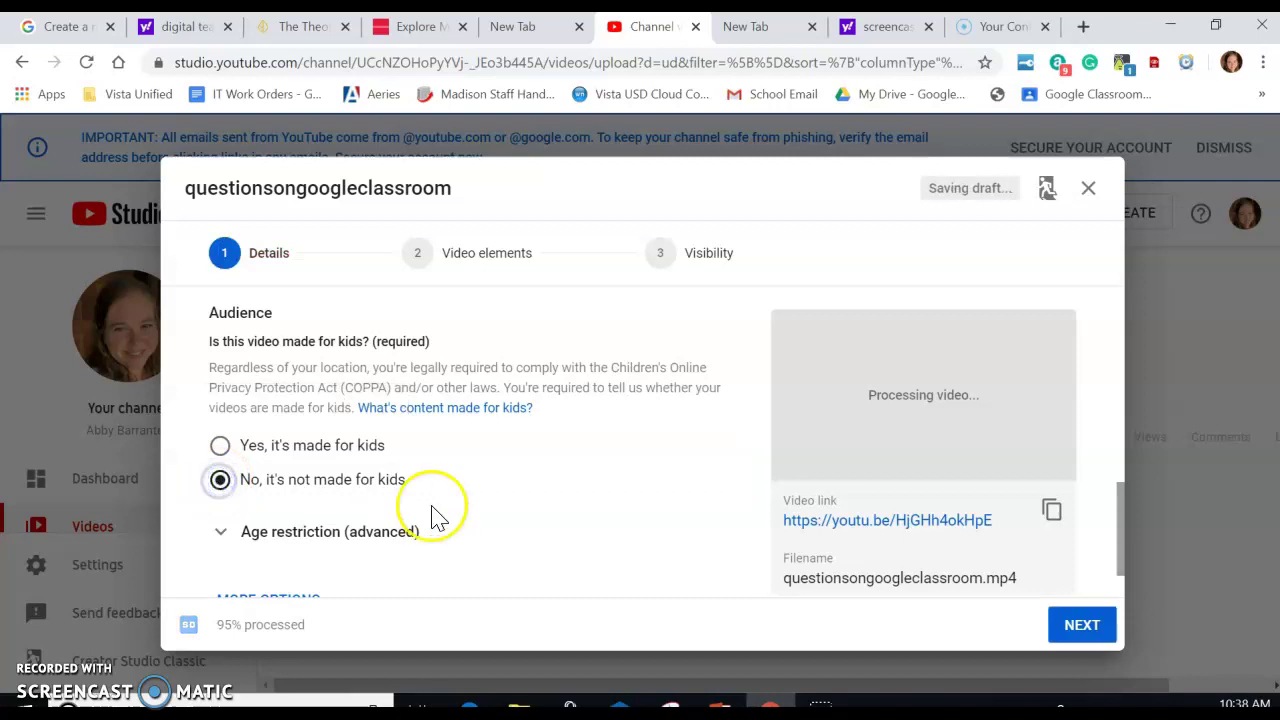
scroll(483, 515, "down", 1)
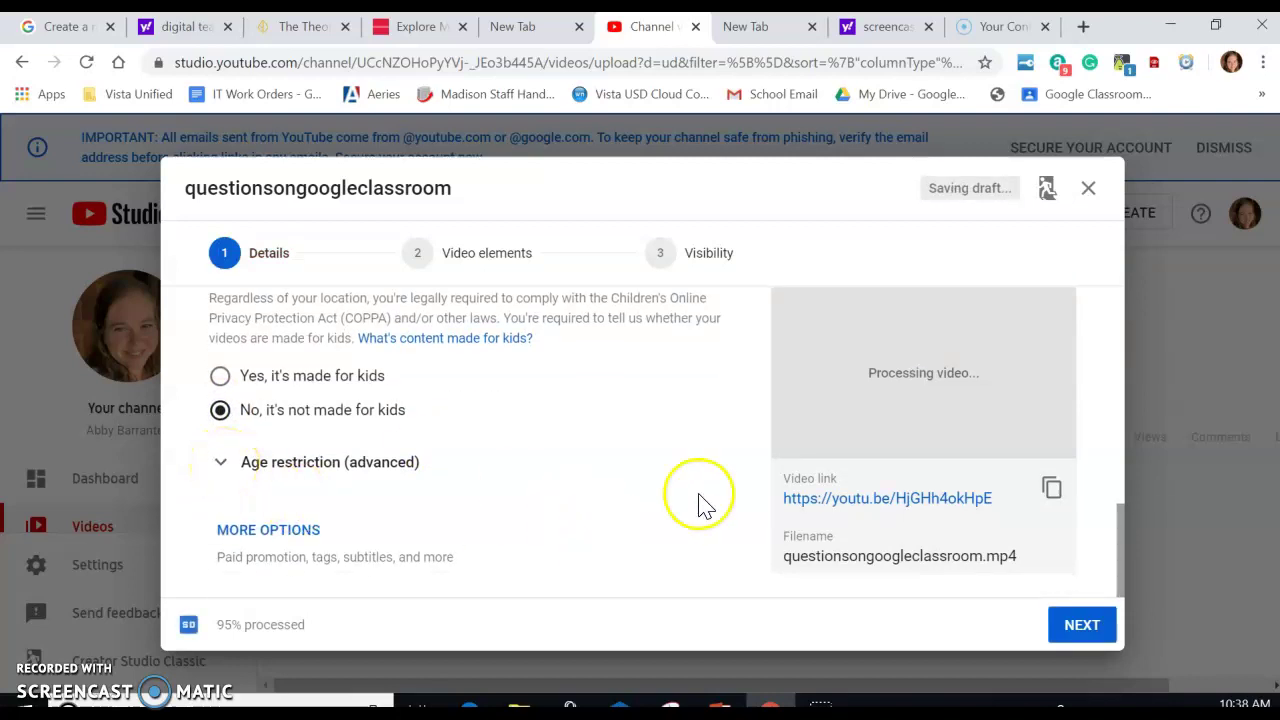
scroll(595, 484, "up", 1)
scroll(595, 484, "up", 1)
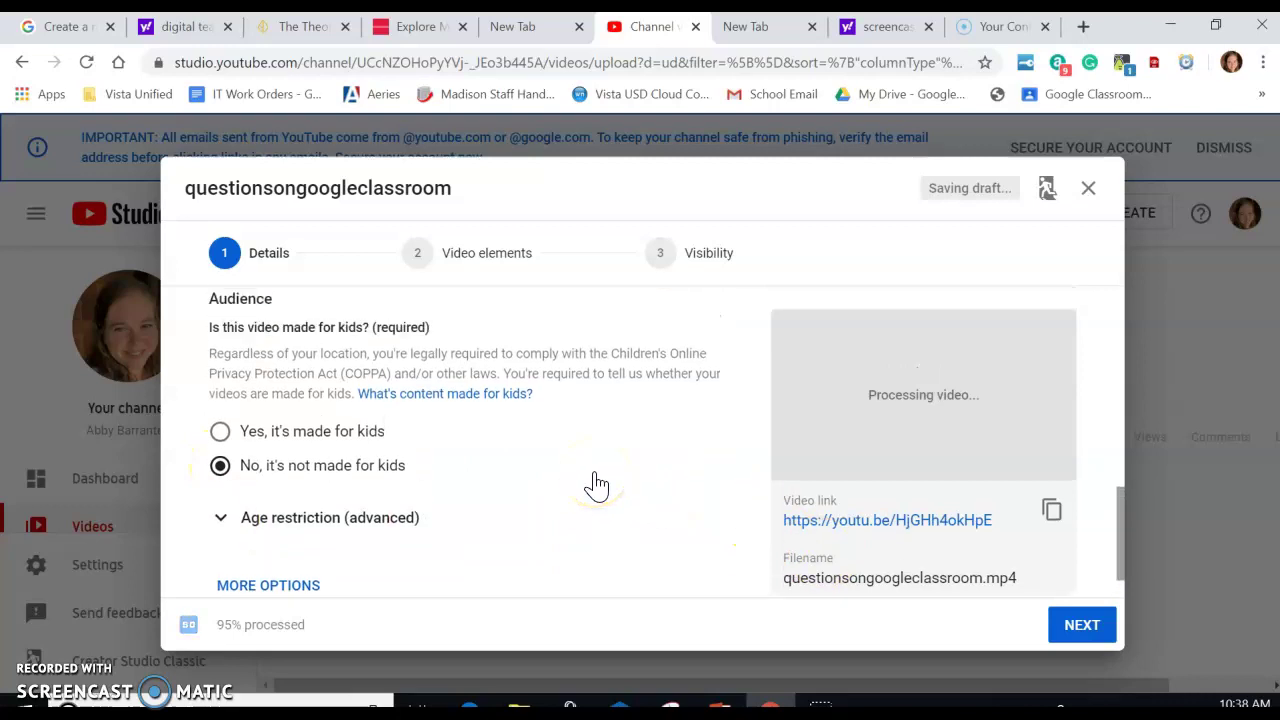
scroll(595, 484, "down", 1)
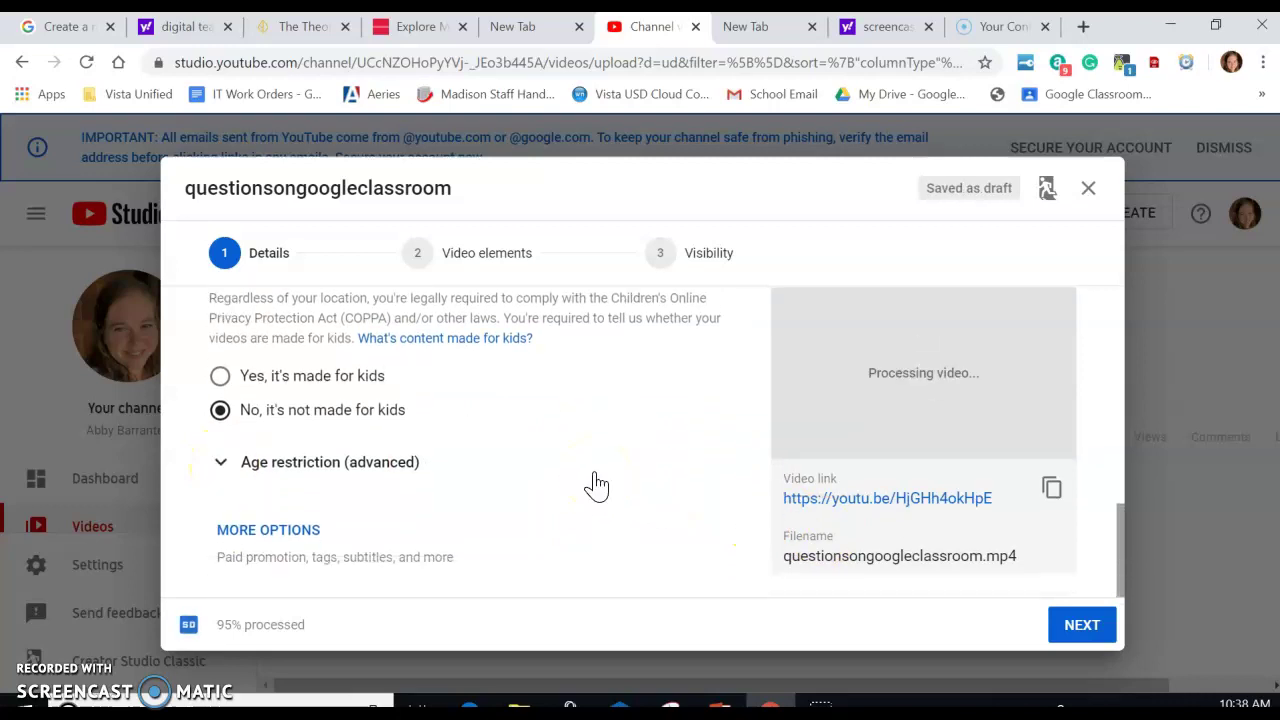
left_click(1088, 626)
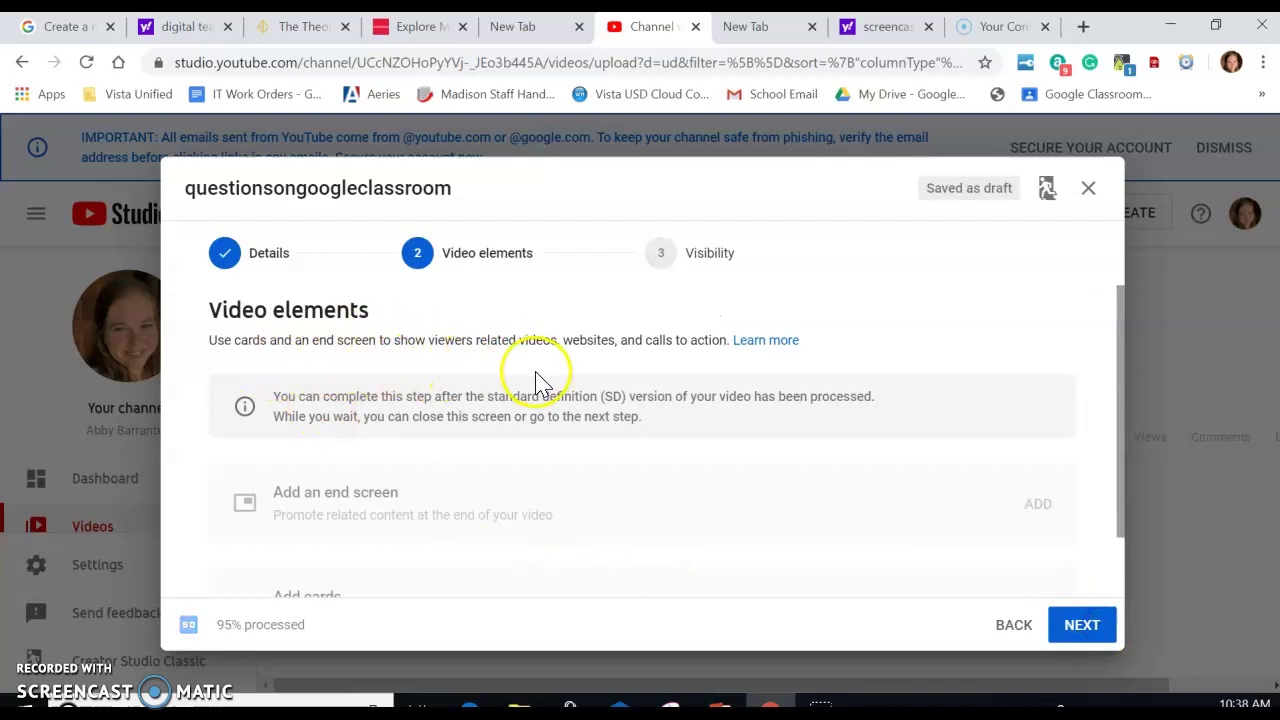
scroll(694, 497, "down", 1)
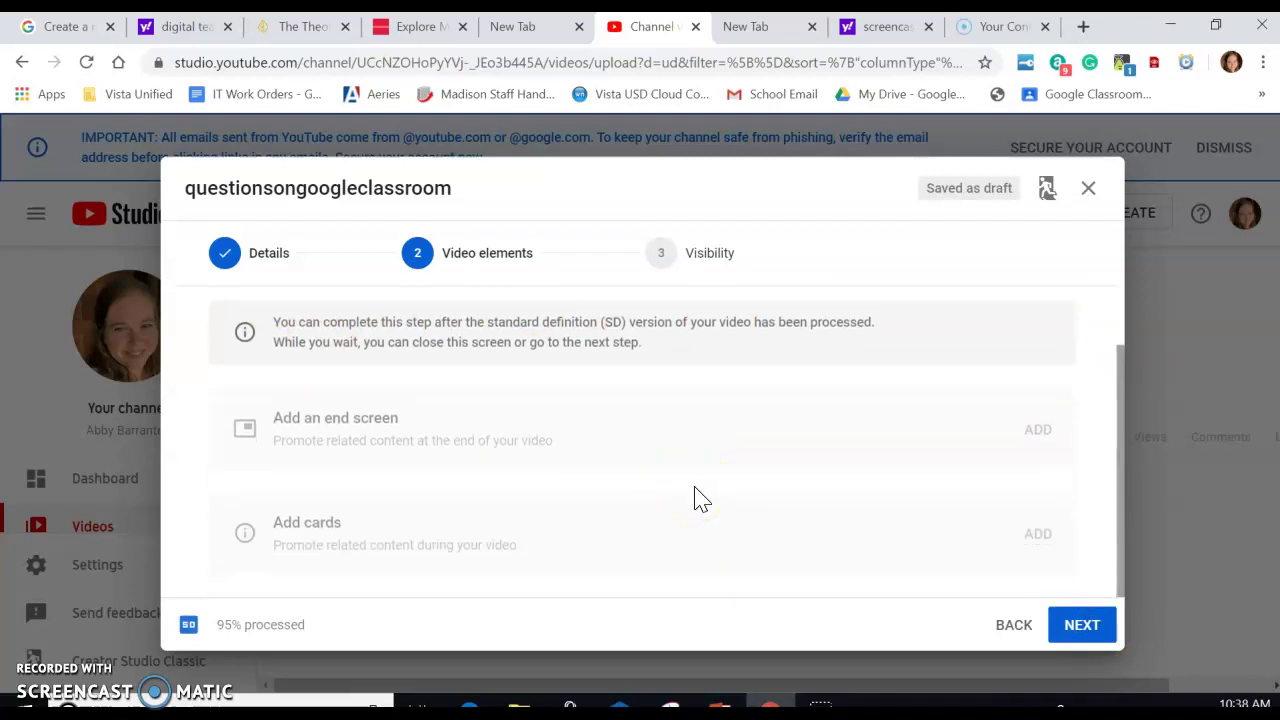
Step: Advance to the Visibility step and set the video to Public
left_click(1084, 630)
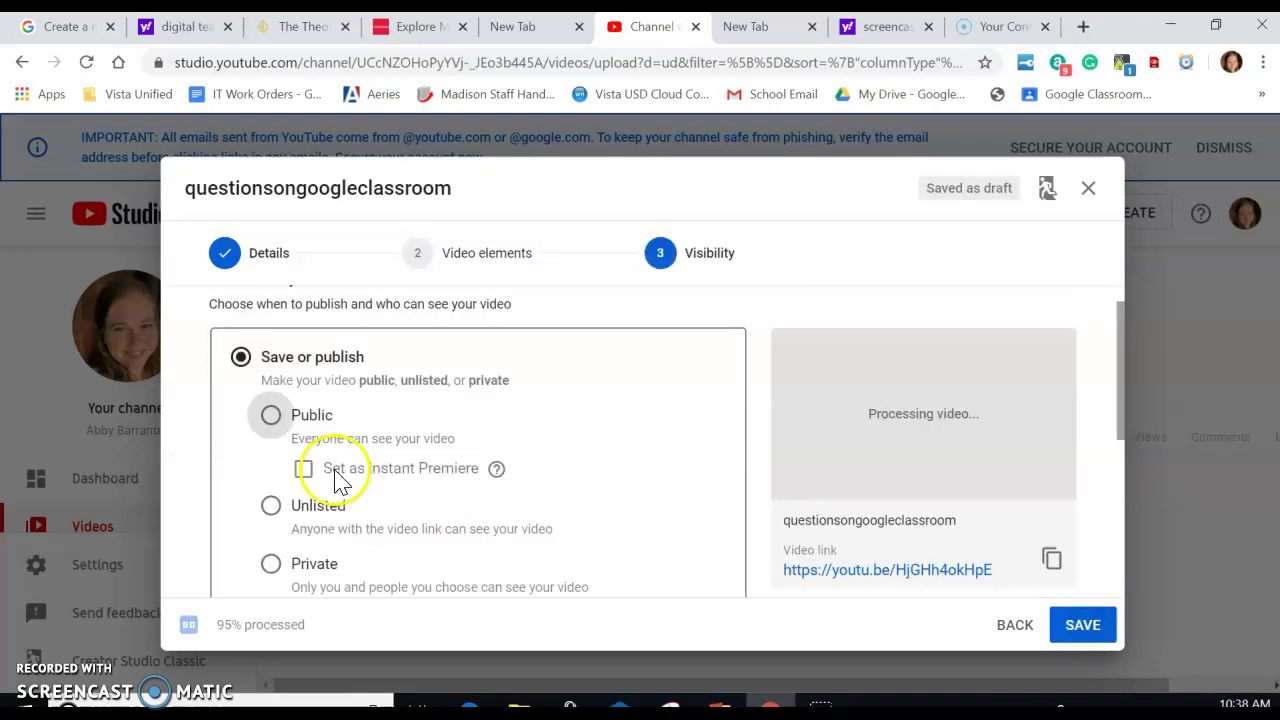
left_click(271, 415)
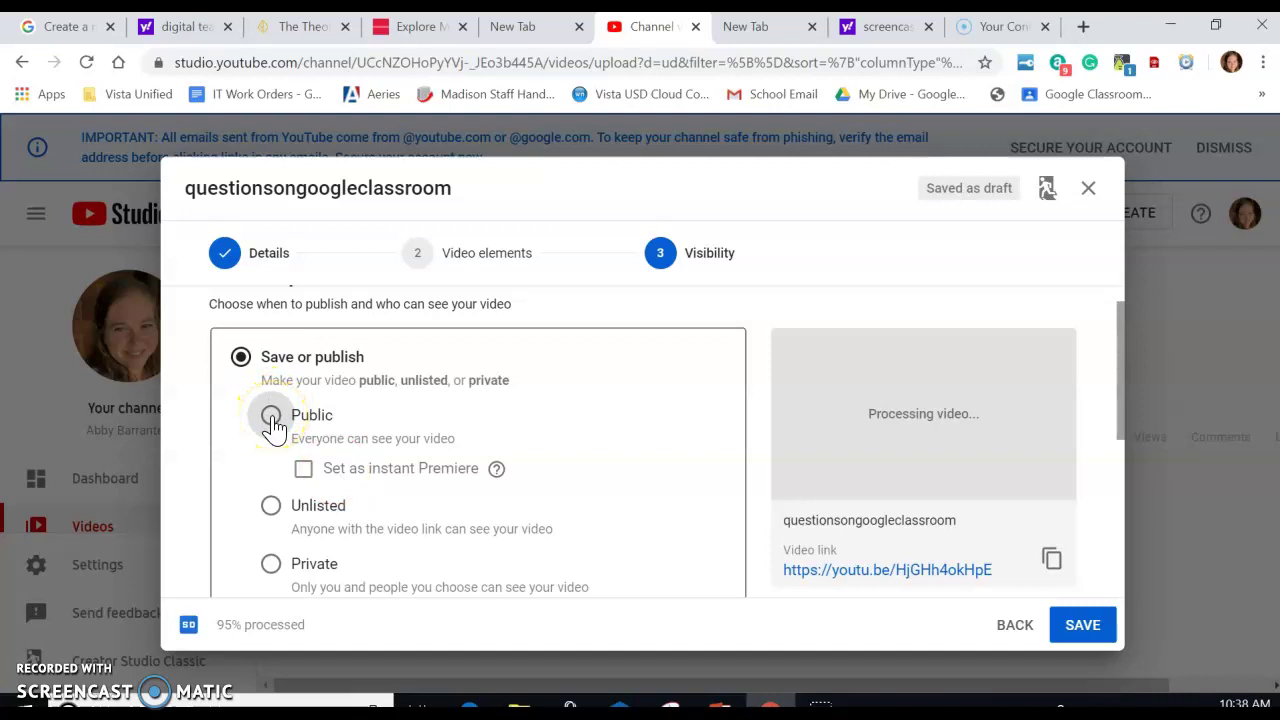
left_click(271, 415)
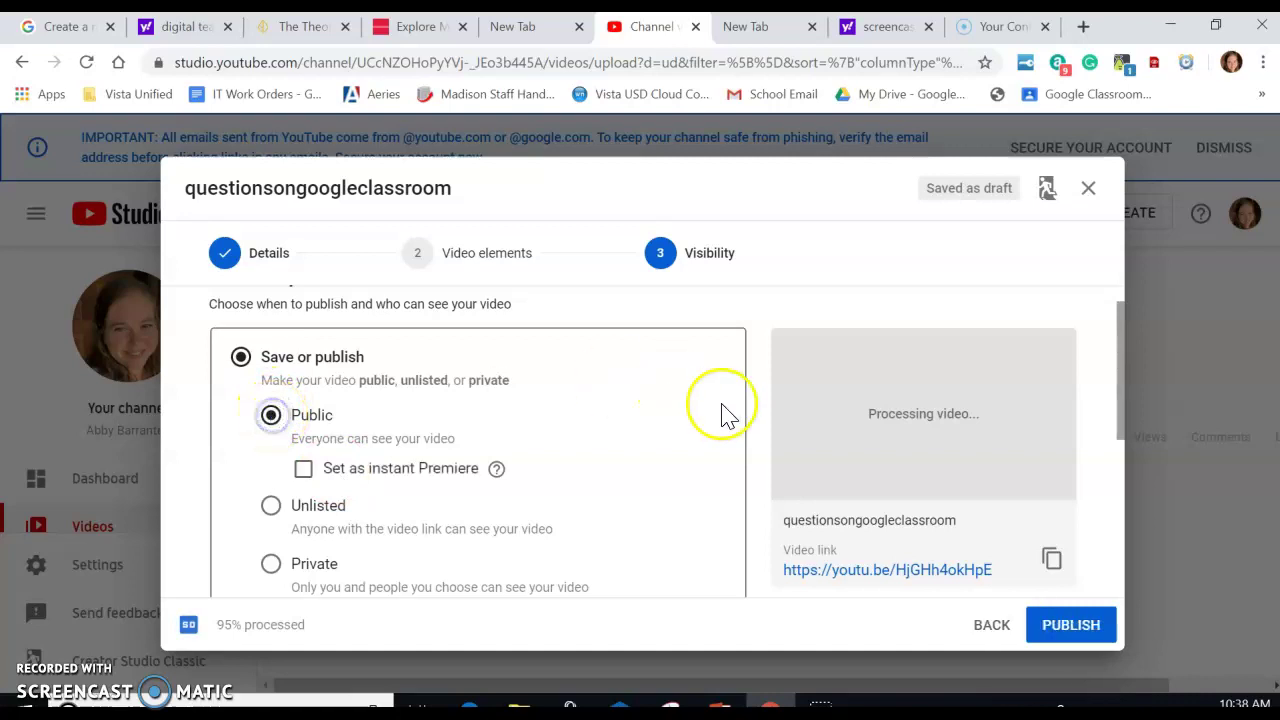
scroll(705, 453, "down", 1)
scroll(705, 453, "down", 2)
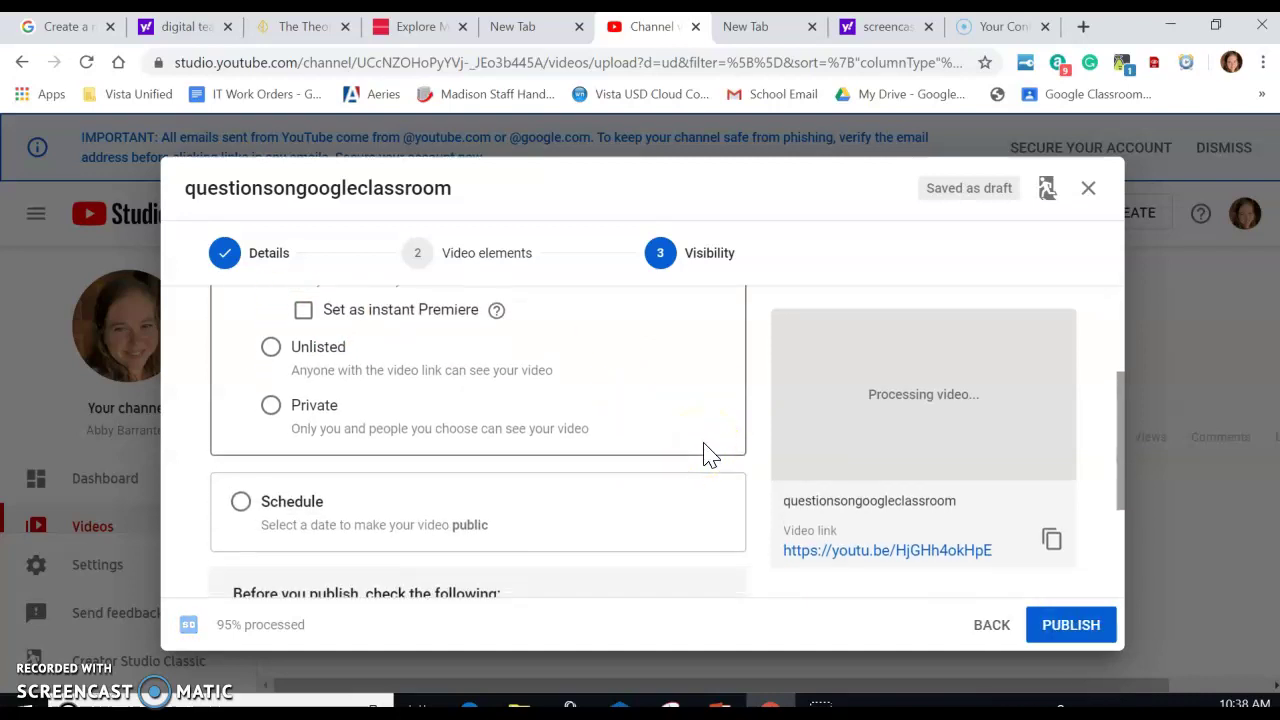
scroll(705, 453, "down", 1)
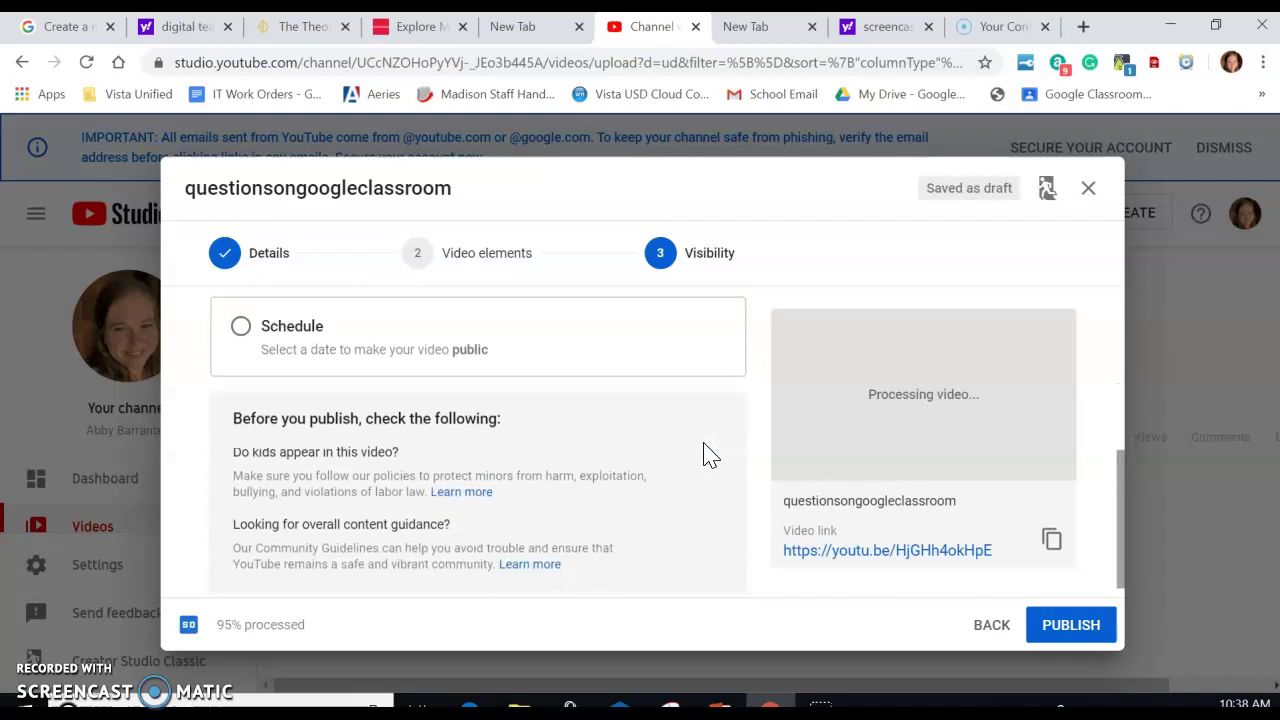
scroll(705, 453, "down", 1)
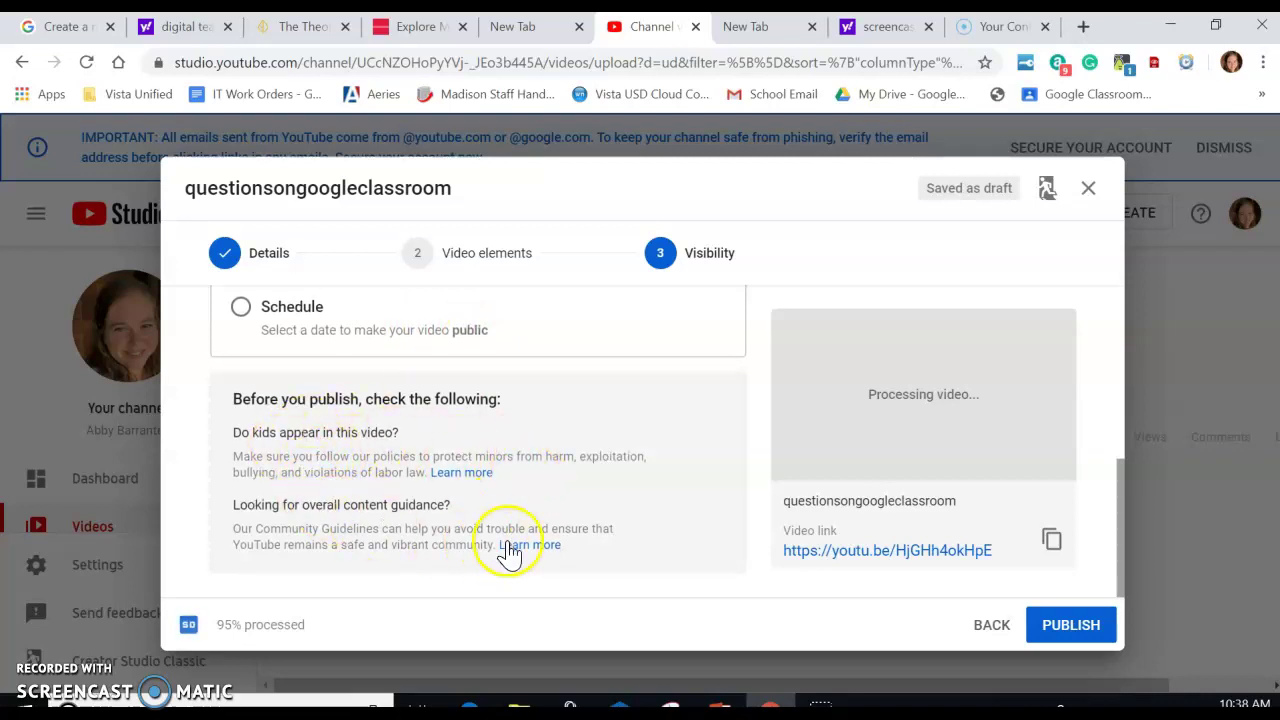
scroll(568, 435, "up", 1)
scroll(568, 435, "up", 2)
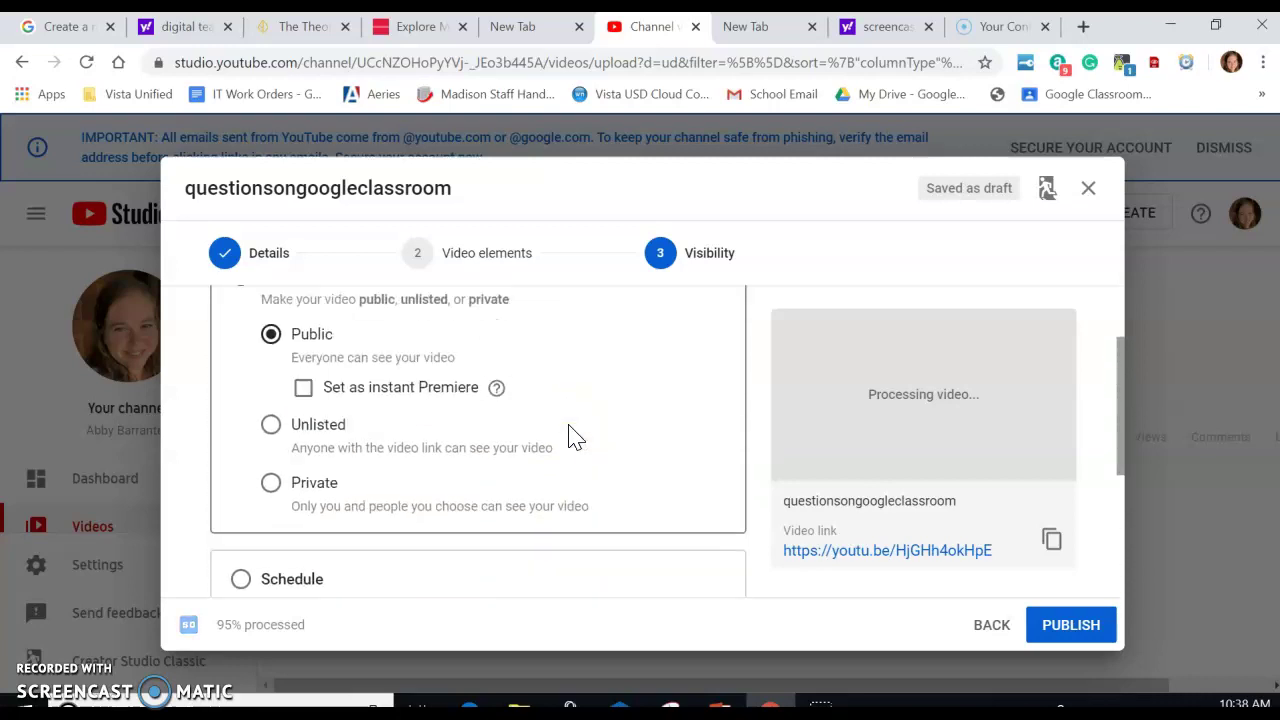
scroll(570, 436, "up", 1)
scroll(570, 435, "down", 1)
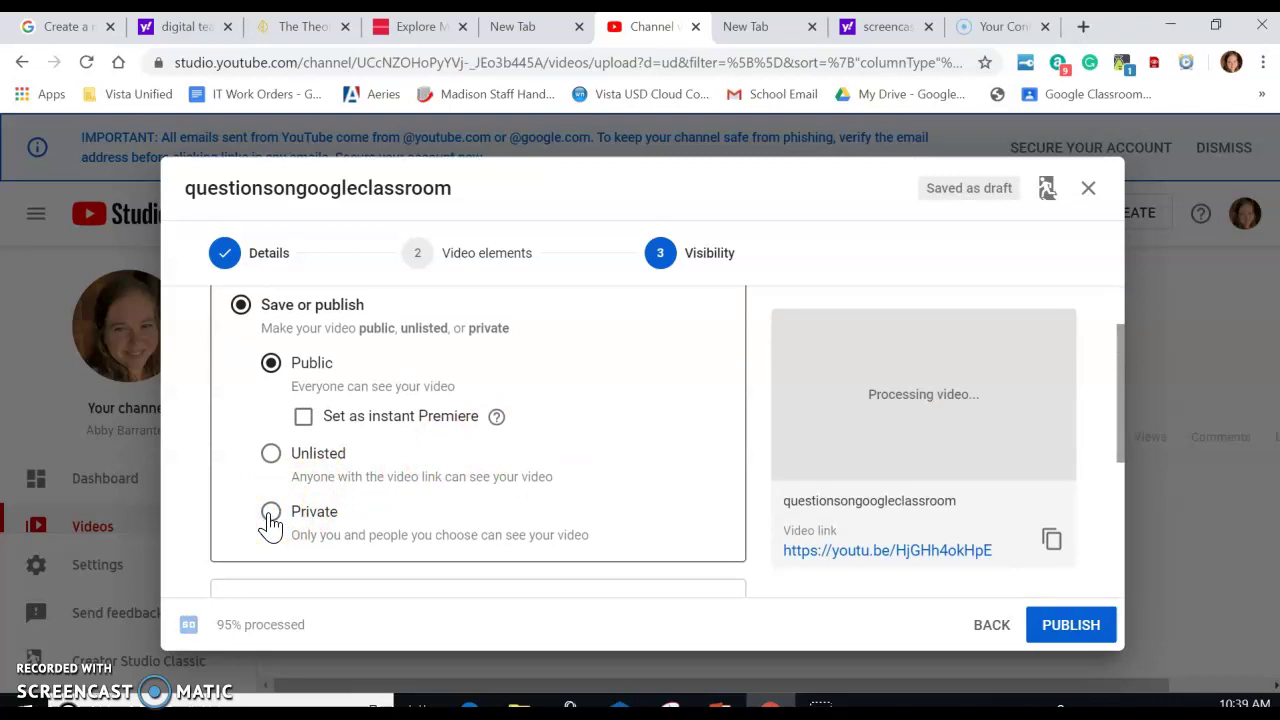
Step: Publish the video, then close the processing notice and the Studio tips
left_click(1076, 634)
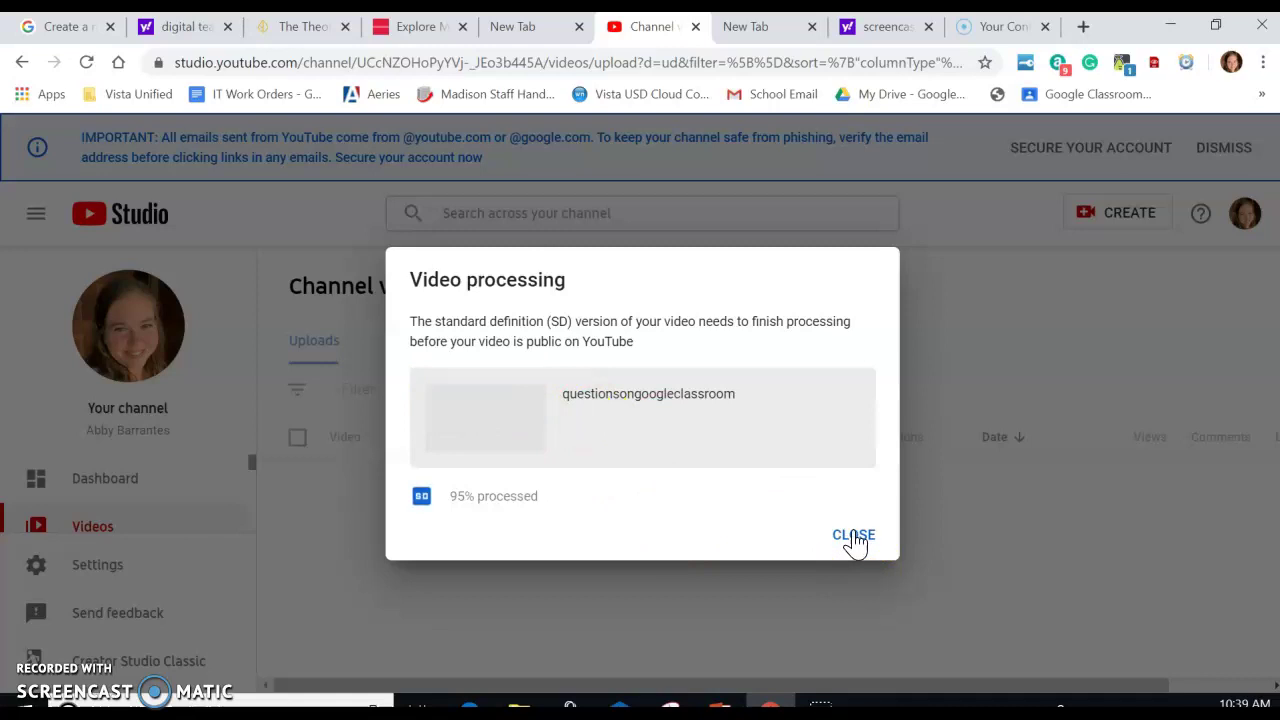
left_click(855, 537)
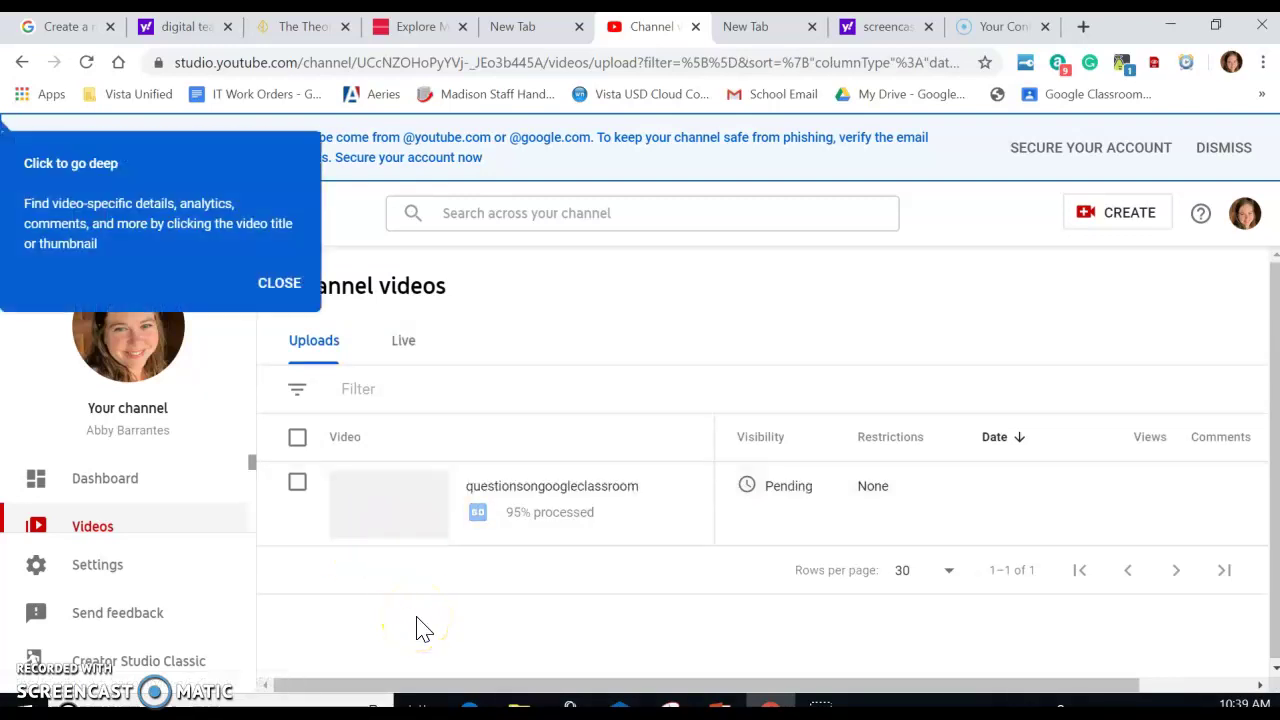
left_click(274, 300)
left_click(286, 296)
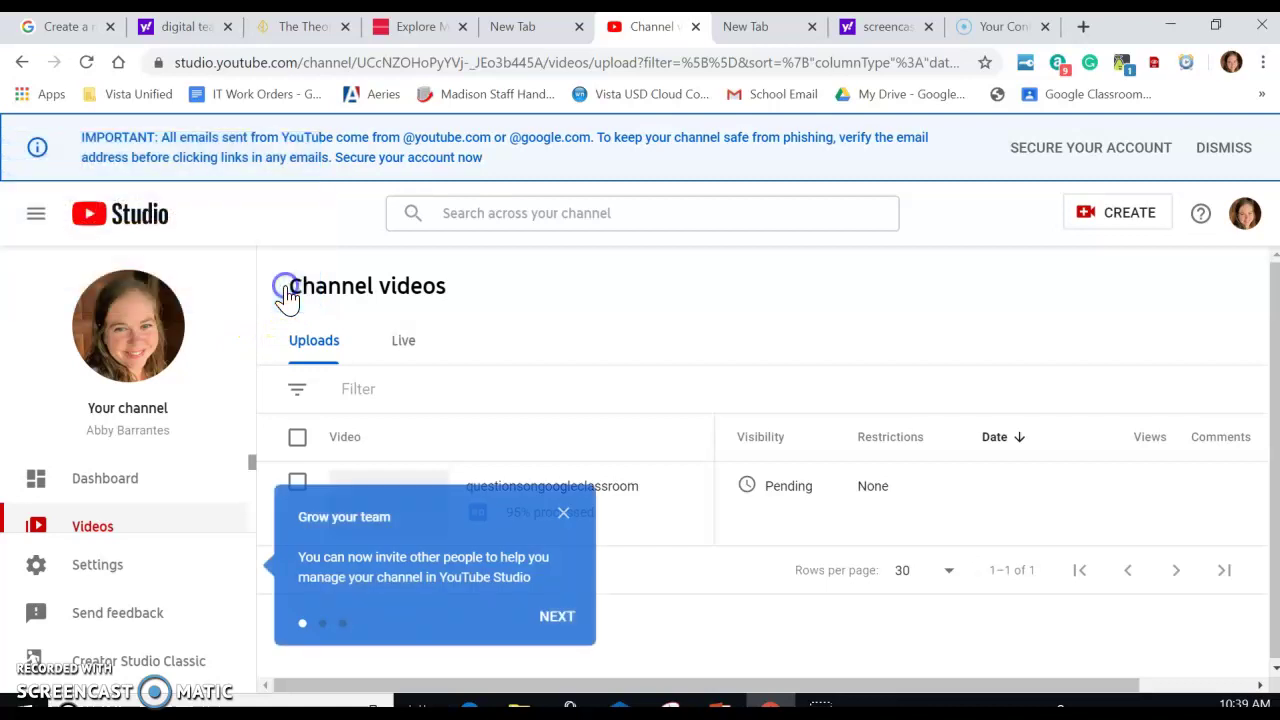
left_click(460, 515)
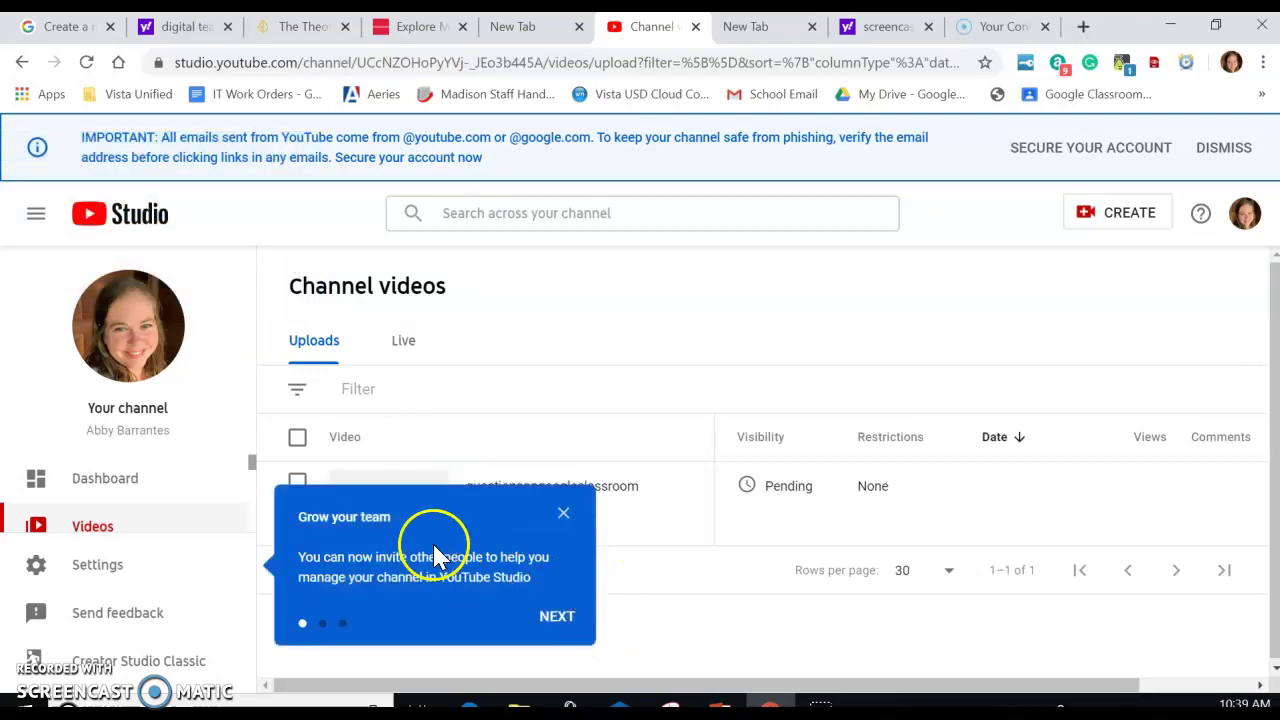
left_click(563, 613)
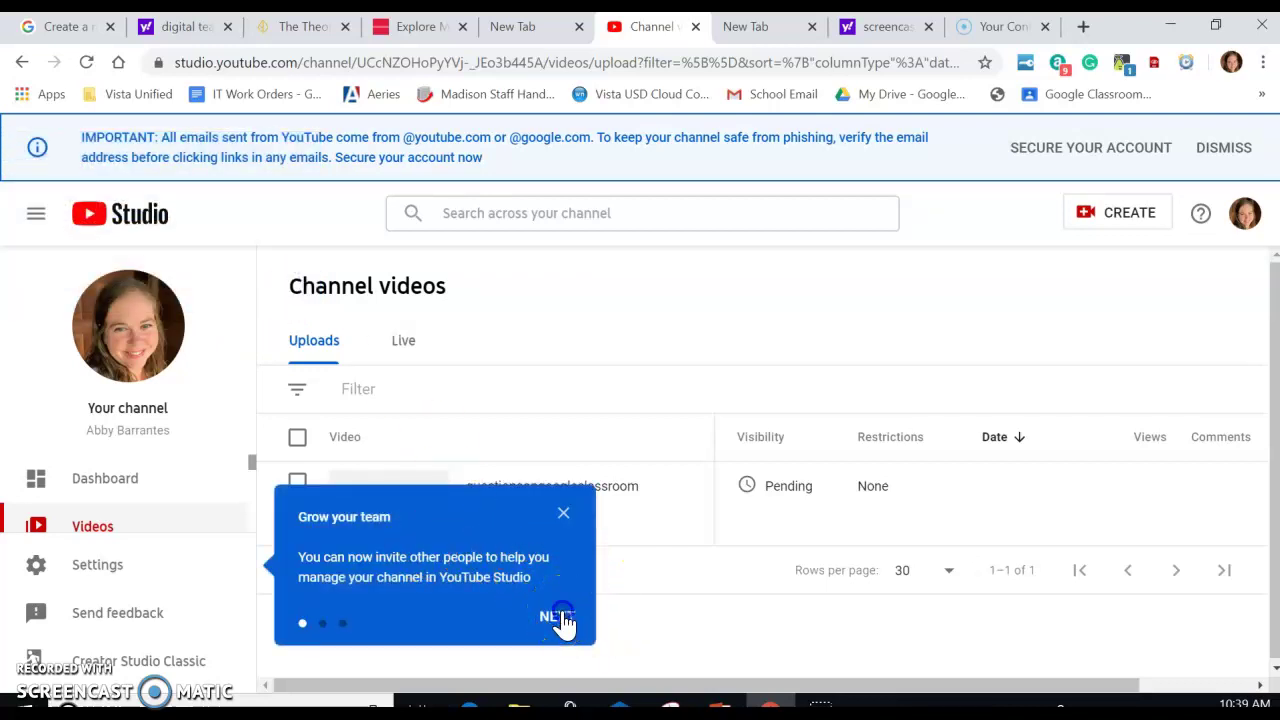
Step: Cancel the Settings dialog and switch Live then Uploads to show the video as Public
left_click(1003, 620)
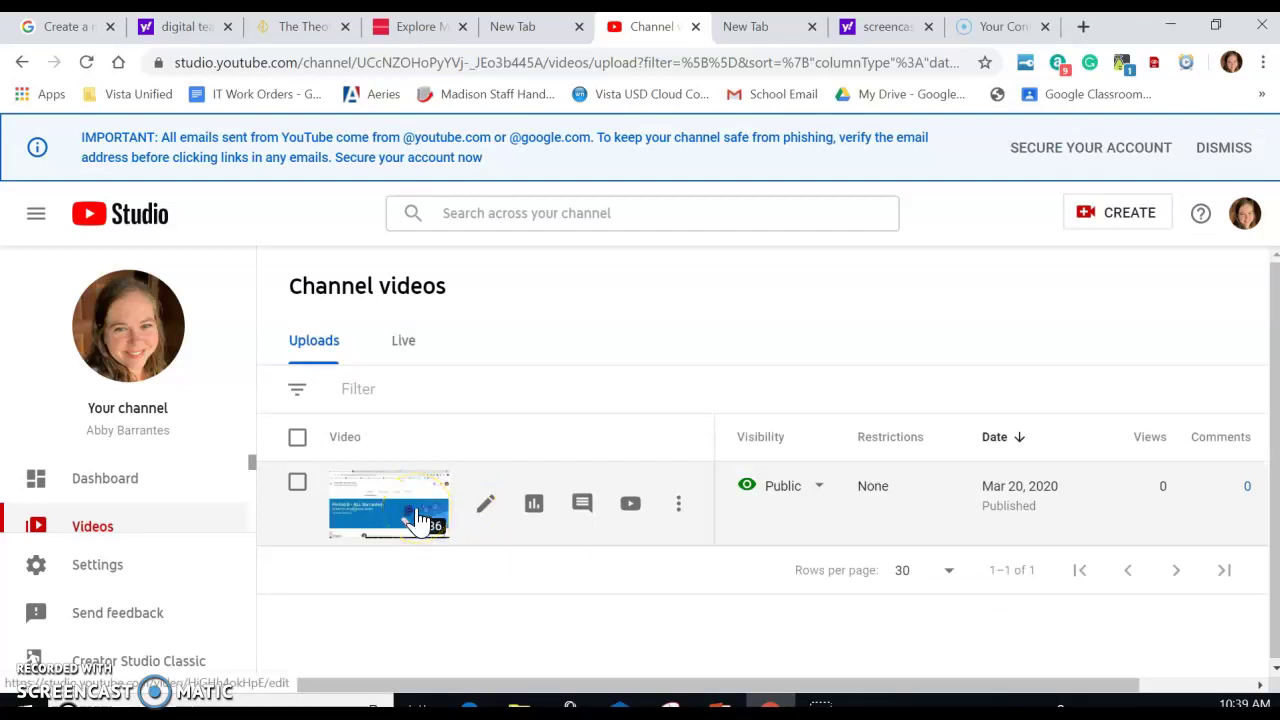
left_click(407, 343)
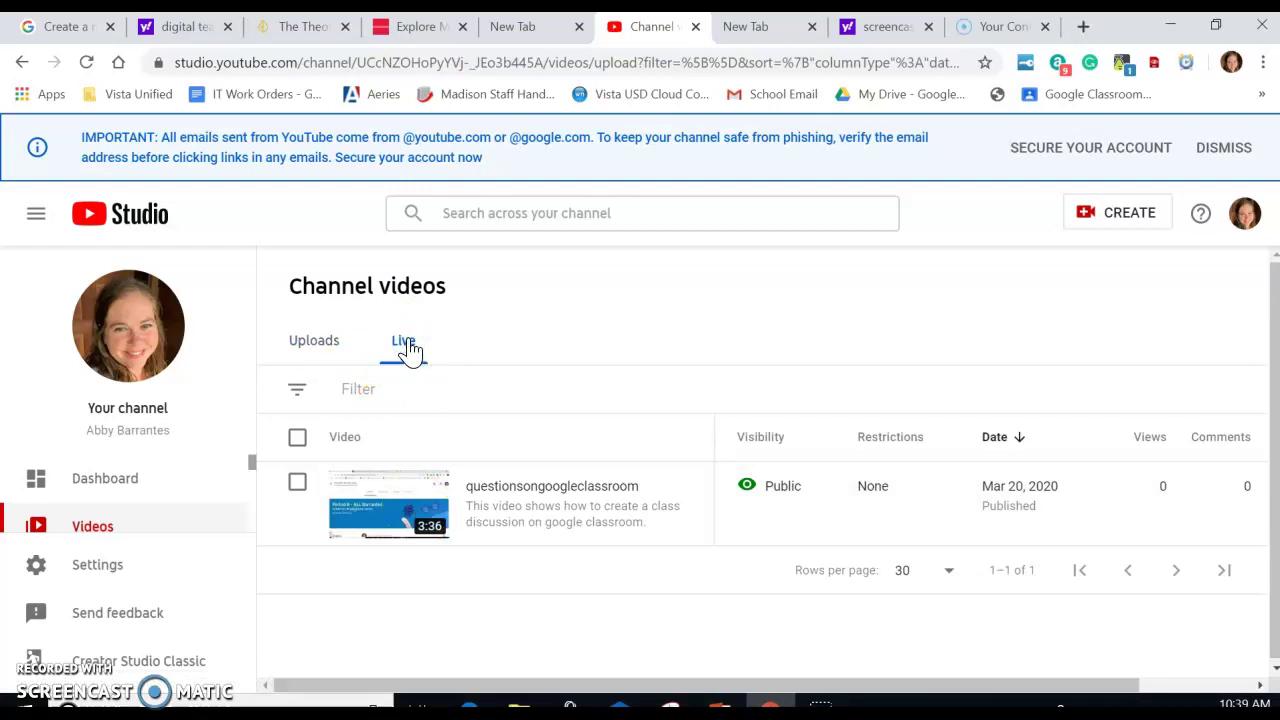
left_click(312, 346)
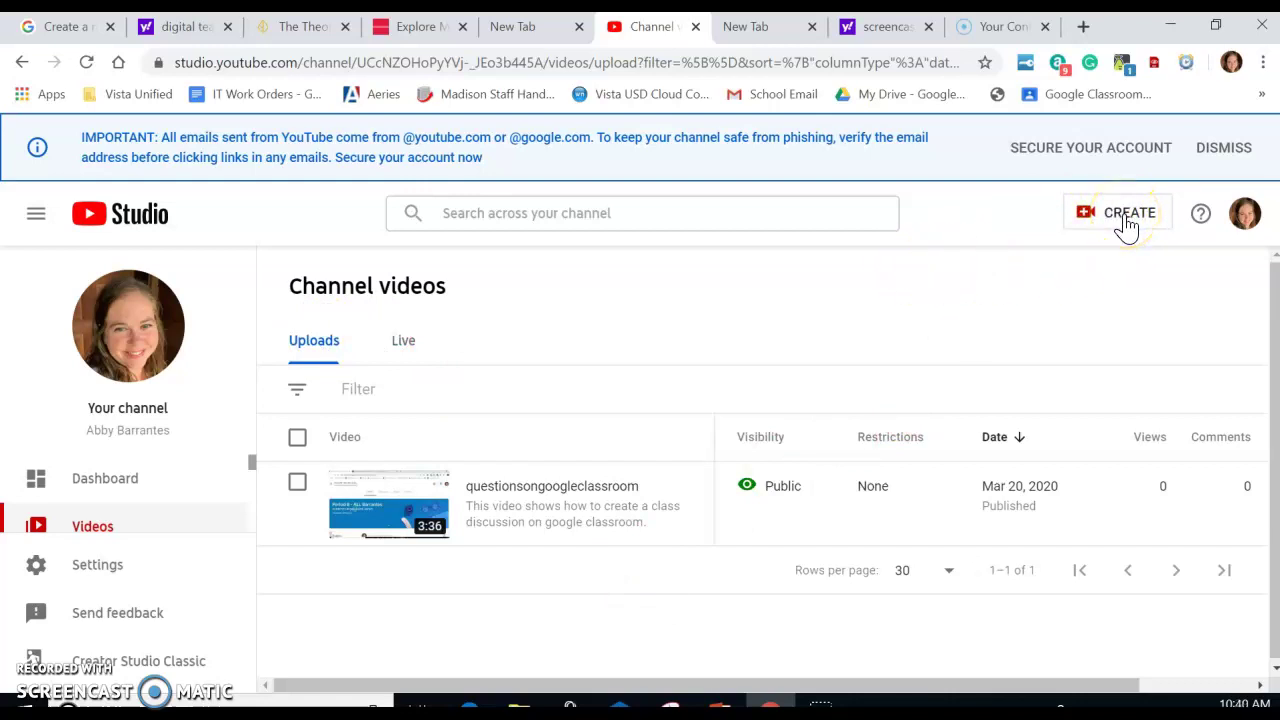
left_click(28, 676)
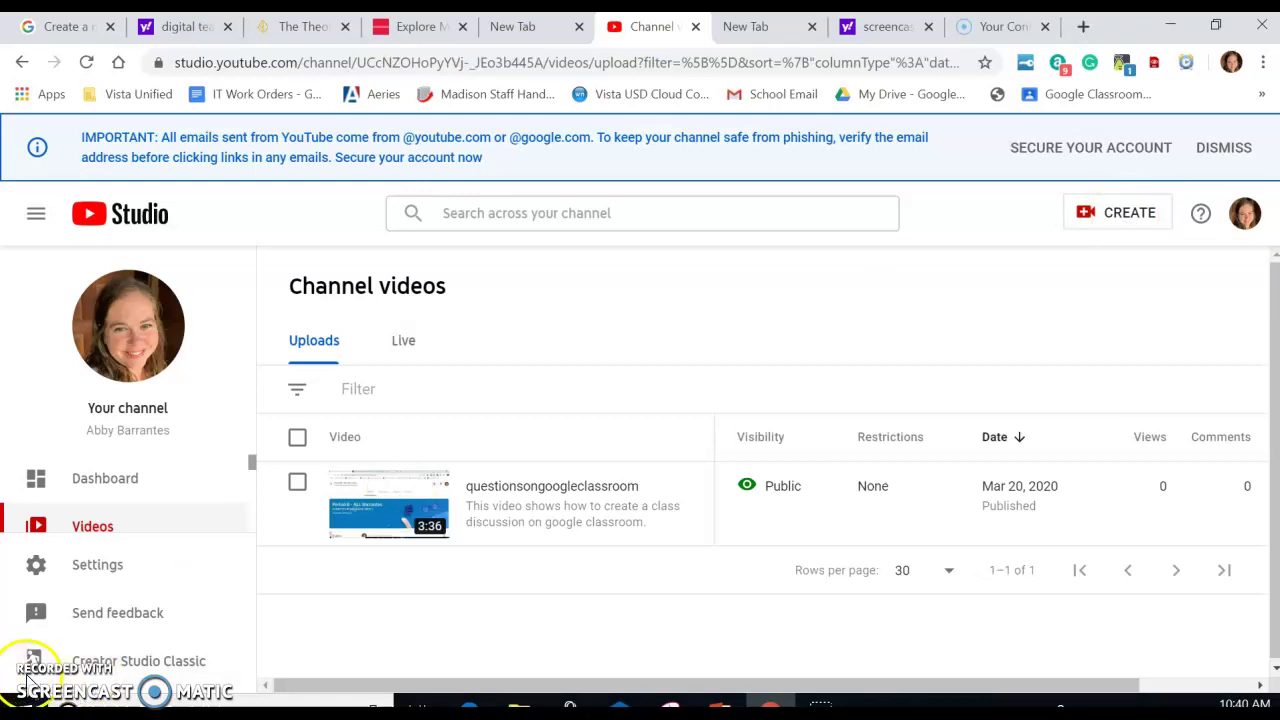